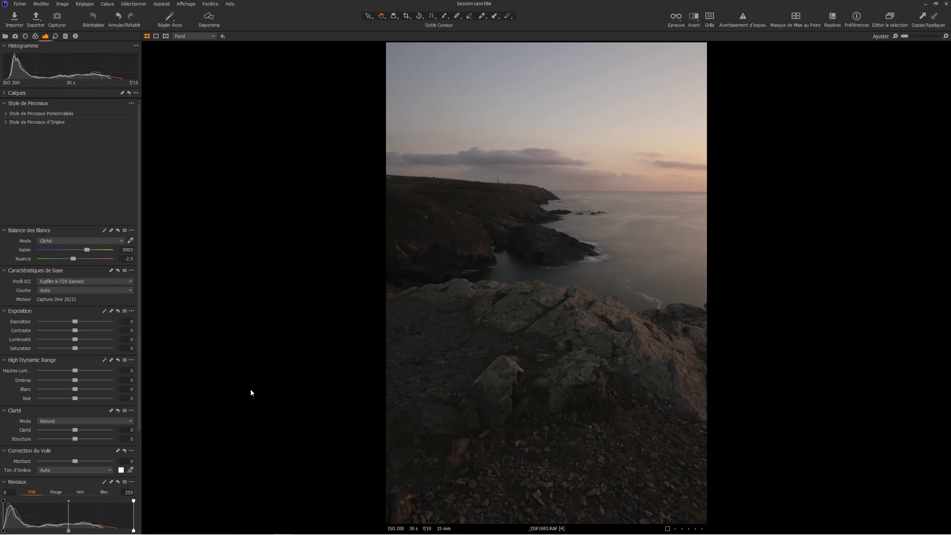
# Set Luminosité to 18, Hautes Lumières to -32 and Ombres to 14 on the coastal photo.
pyautogui.click(525, 318)
pyautogui.moveTo(526, 318); pyautogui.dragTo(538, 309)
pyautogui.moveTo(538, 309); pyautogui.dragTo(616, 400)
pyautogui.moveTo(75, 339); pyautogui.dragTo(88, 341)
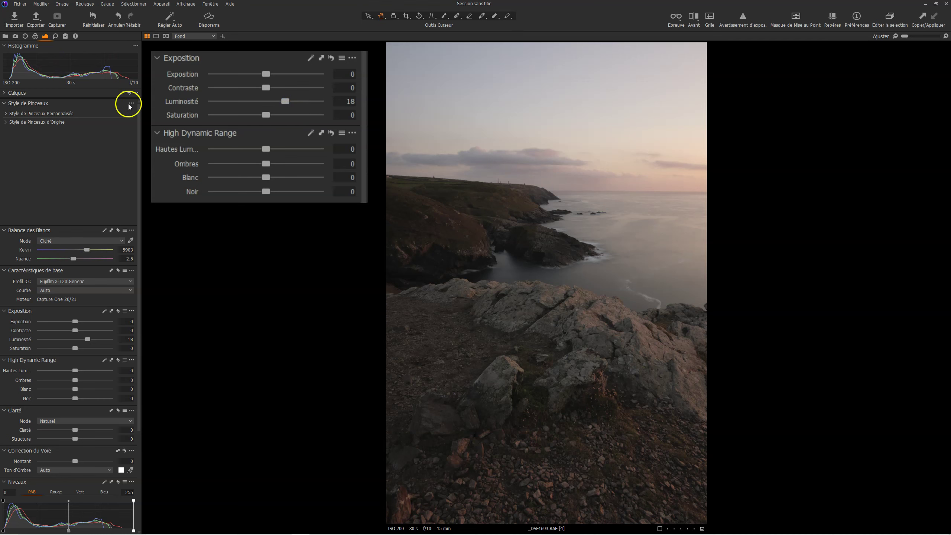
pyautogui.moveTo(269, 164)
pyautogui.mouseDown()
pyautogui.moveTo(278, 163)
pyautogui.moveTo(267, 149)
pyautogui.moveTo(248, 149)
pyautogui.mouseUp()
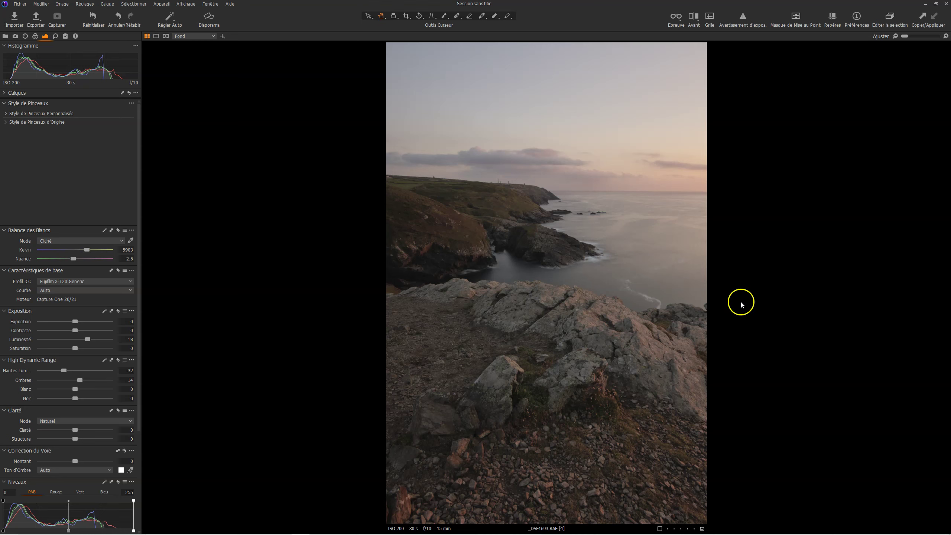
# Draw blue horizontal and diagonal annotation strokes across the sky with the Annotate tool.
pyautogui.click(508, 17)
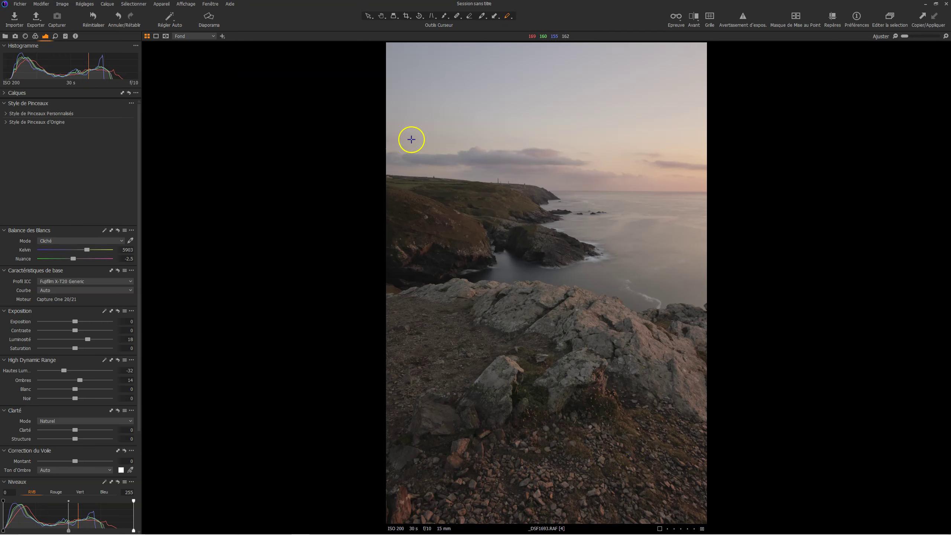
pyautogui.moveTo(388, 136); pyautogui.dragTo(677, 117)
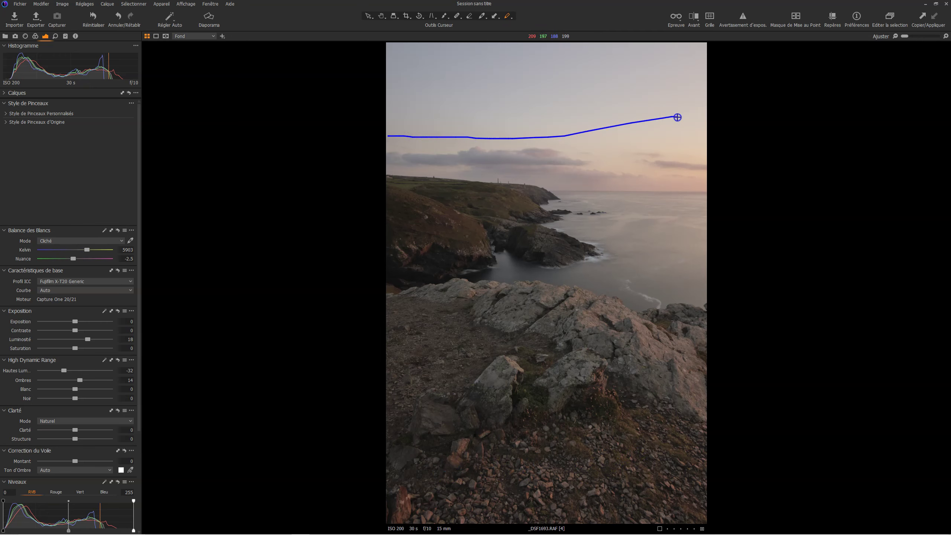
pyautogui.moveTo(415, 106); pyautogui.dragTo(606, 43)
pyautogui.moveTo(555, 95); pyautogui.dragTo(644, 55)
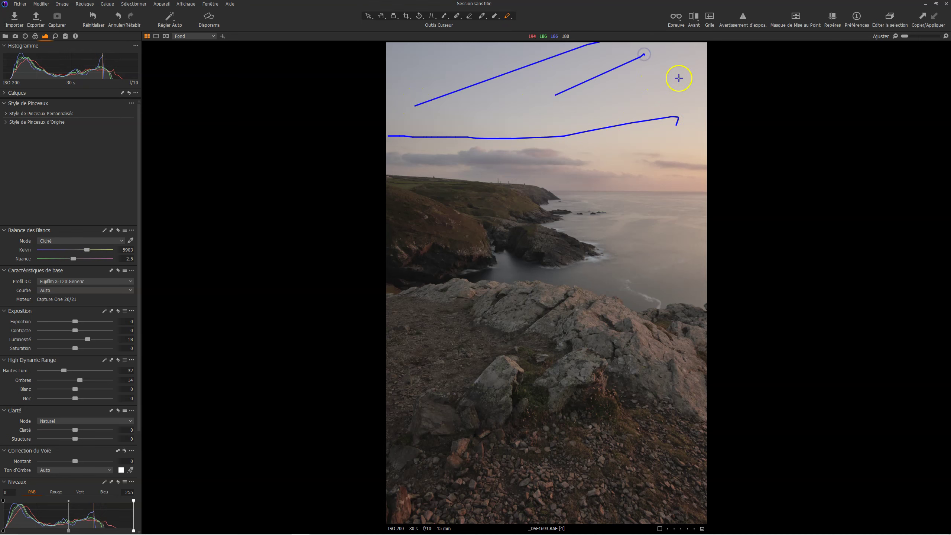
pyautogui.moveTo(446, 62); pyautogui.dragTo(706, 75)
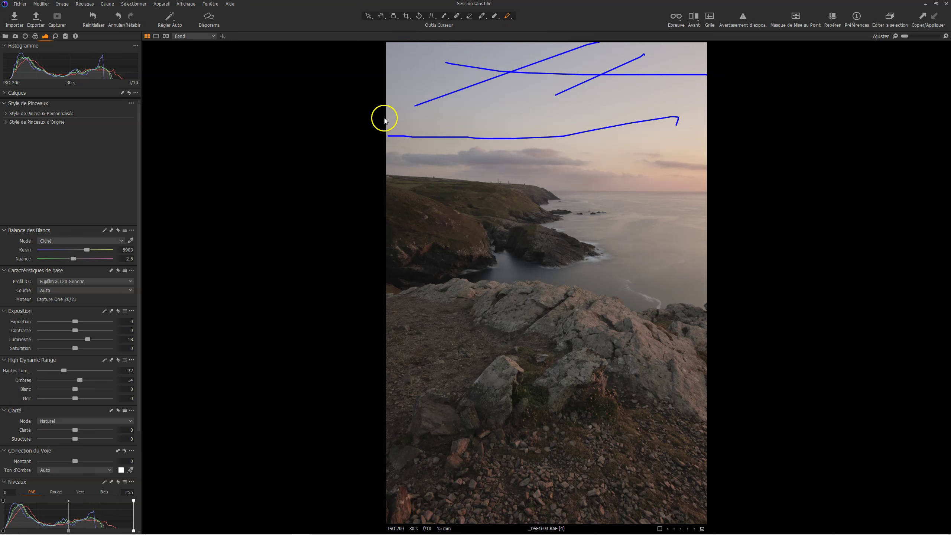
pyautogui.moveTo(386, 119); pyautogui.dragTo(586, 117)
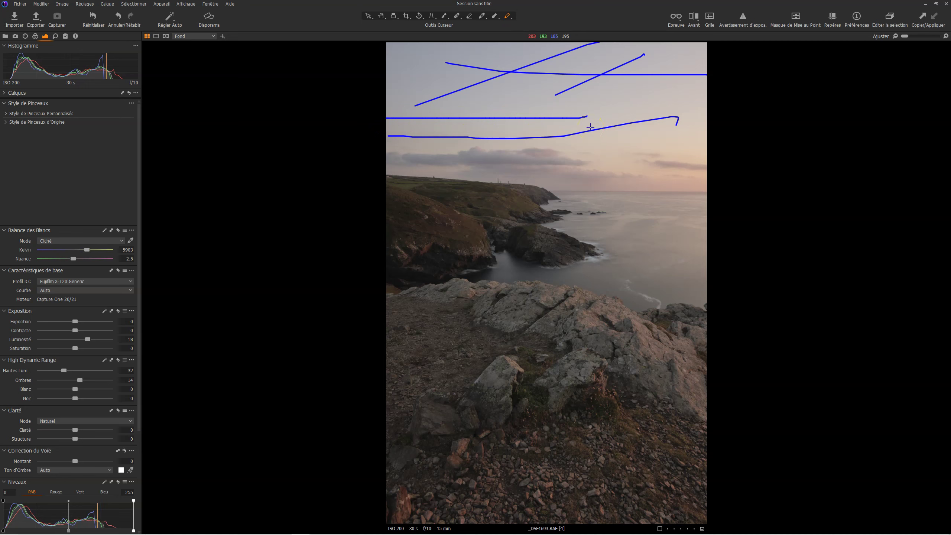
pyautogui.moveTo(584, 118); pyautogui.dragTo(706, 118)
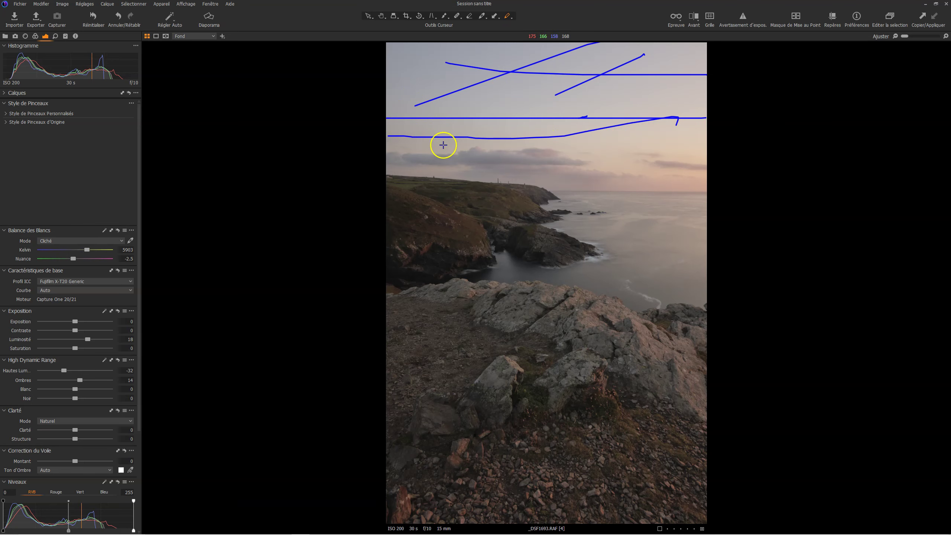
pyautogui.moveTo(575, 62); pyautogui.dragTo(423, 123)
pyautogui.moveTo(472, 71); pyautogui.dragTo(386, 94)
pyautogui.moveTo(659, 83); pyautogui.dragTo(564, 102)
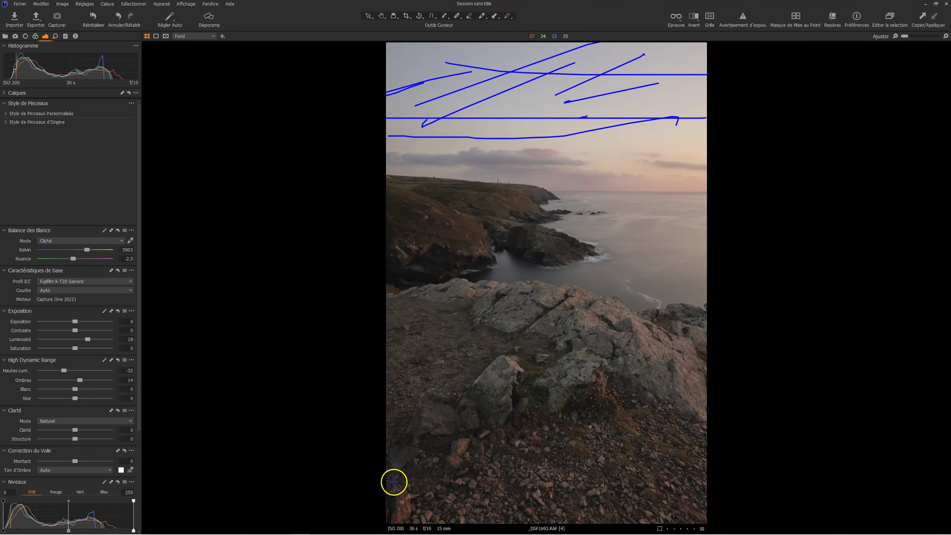
# Add blue annotation lines along the lower foreground and its bottom-right corner.
pyautogui.moveTo(402, 479); pyautogui.dragTo(705, 486)
pyautogui.moveTo(439, 511)
pyautogui.mouseDown()
pyautogui.moveTo(531, 479)
pyautogui.moveTo(636, 483)
pyautogui.mouseUp()
pyautogui.moveTo(681, 504); pyautogui.dragTo(706, 496)
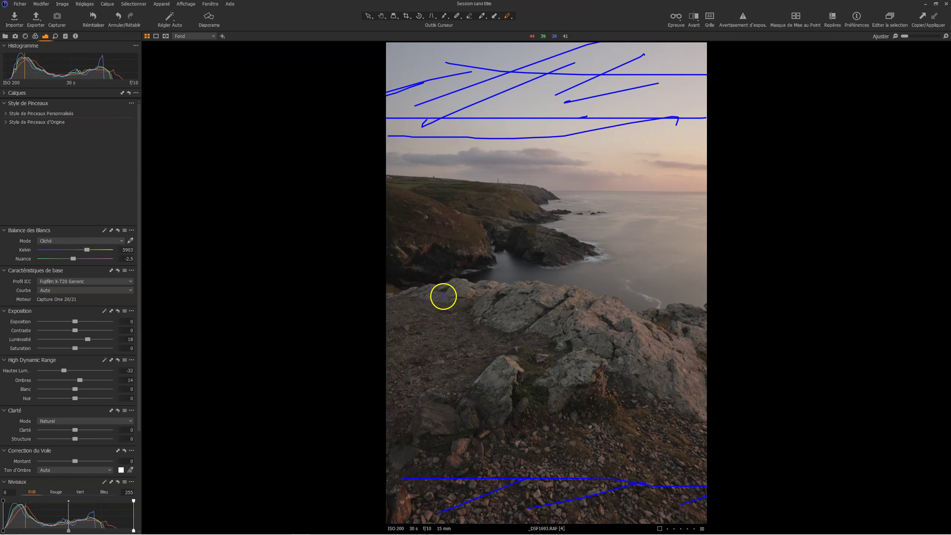
# Clear all annotation strokes and choose the 4x5 crop ratio.
pyautogui.rightClick(563, 302)
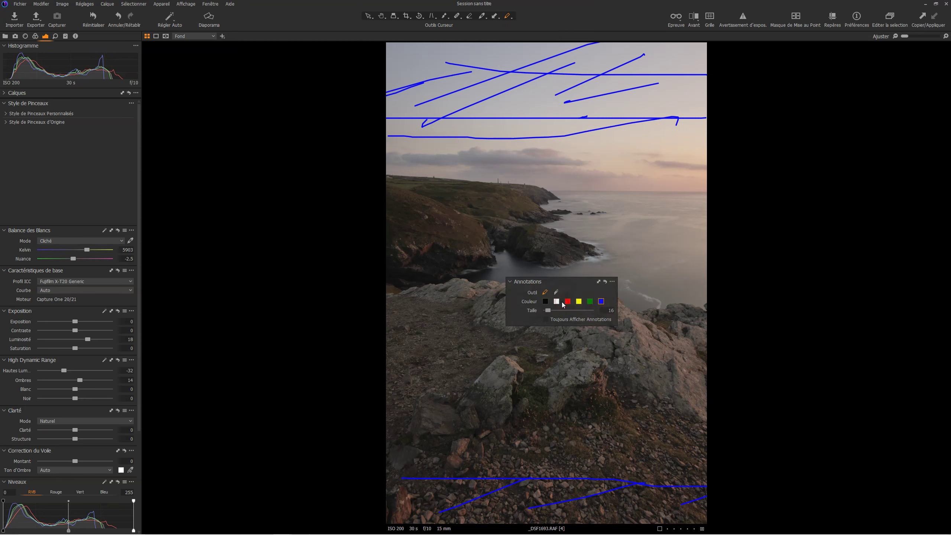
pyautogui.click(605, 284)
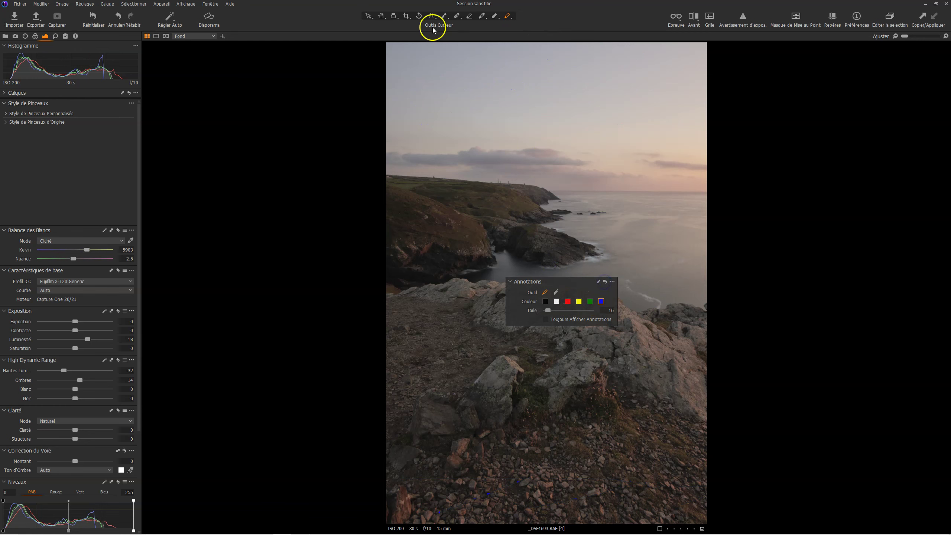
pyautogui.click(407, 16)
pyautogui.rightClick(407, 16)
pyautogui.click(544, 61)
# Trim the crop frame's top edge for a 1638 × 2048 px crop and apply it.
pyautogui.moveTo(547, 63); pyautogui.dragTo(546, 112)
pyautogui.moveTo(548, 148)
pyautogui.mouseDown()
pyautogui.moveTo(547, 308)
pyautogui.moveTo(544, 274)
pyautogui.mouseUp()
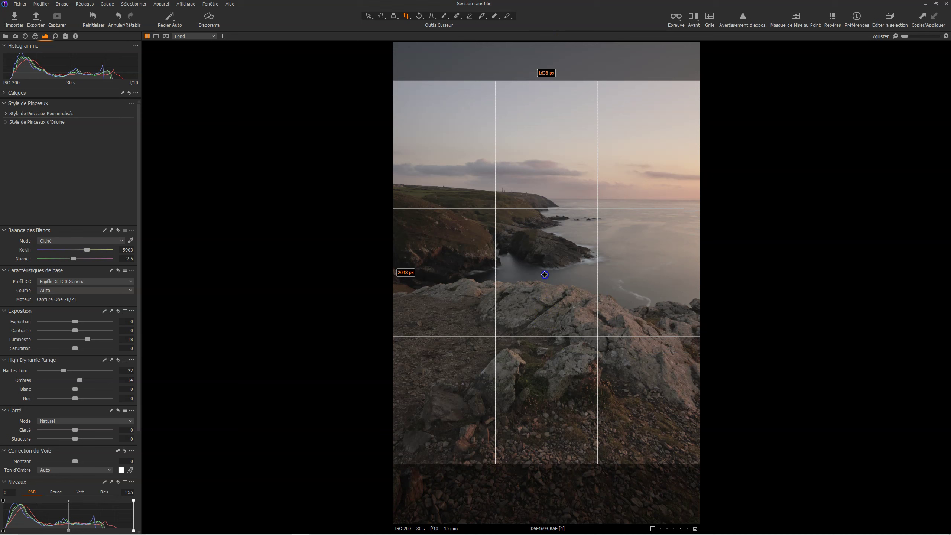
pyautogui.click(635, 291)
pyautogui.click(548, 232)
pyautogui.click(381, 16)
pyautogui.click(600, 306)
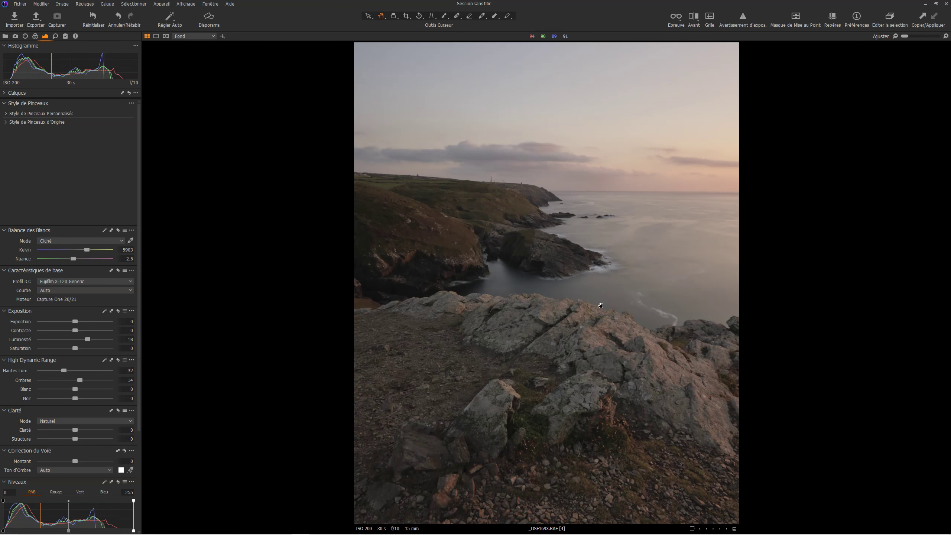
pyautogui.click(538, 196)
pyautogui.click(509, 16)
# Sketch a blue loop around the sunset glow and a long leftward arrow across the sky.
pyautogui.moveTo(706, 139); pyautogui.dragTo(642, 131)
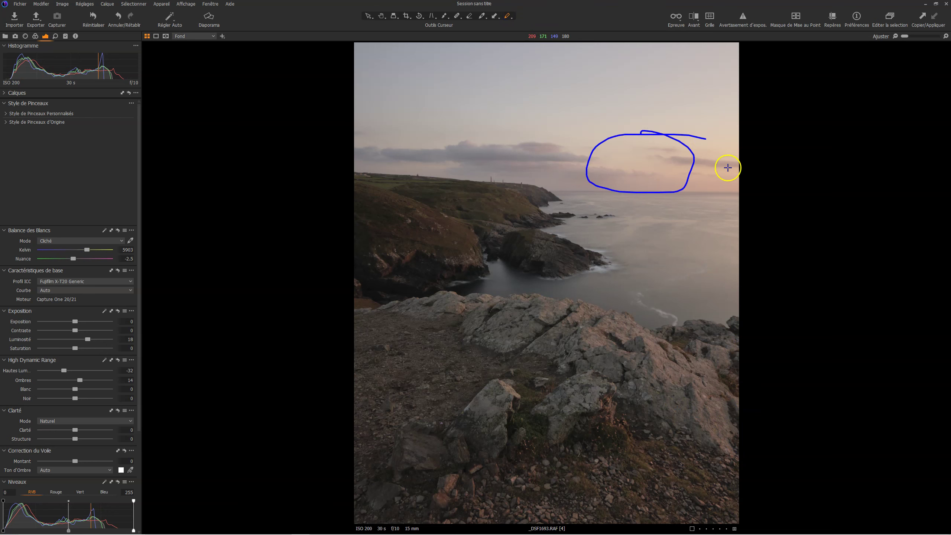
pyautogui.moveTo(651, 169)
pyautogui.mouseDown()
pyautogui.moveTo(743, 169)
pyautogui.moveTo(717, 159)
pyautogui.moveTo(699, 187)
pyautogui.mouseUp()
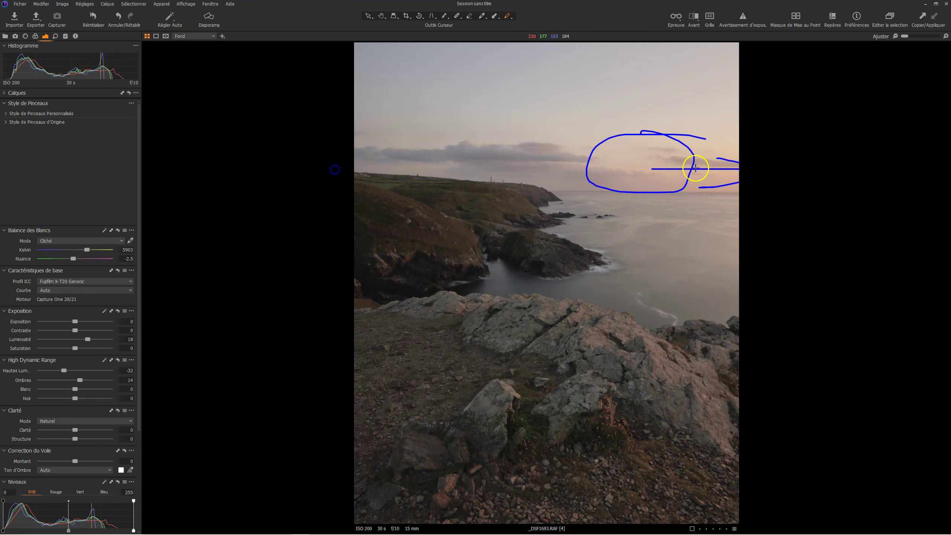
pyautogui.moveTo(708, 163); pyautogui.dragTo(408, 161)
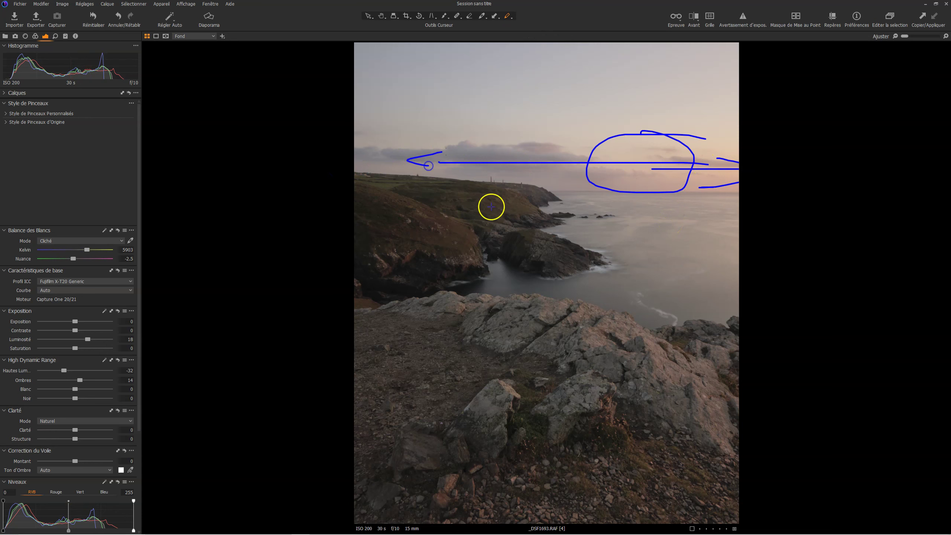
# Trace a blue curve from the foreground rocks up along the cliff edge to the headland.
pyautogui.click(657, 367)
pyautogui.moveTo(658, 367); pyautogui.dragTo(482, 442)
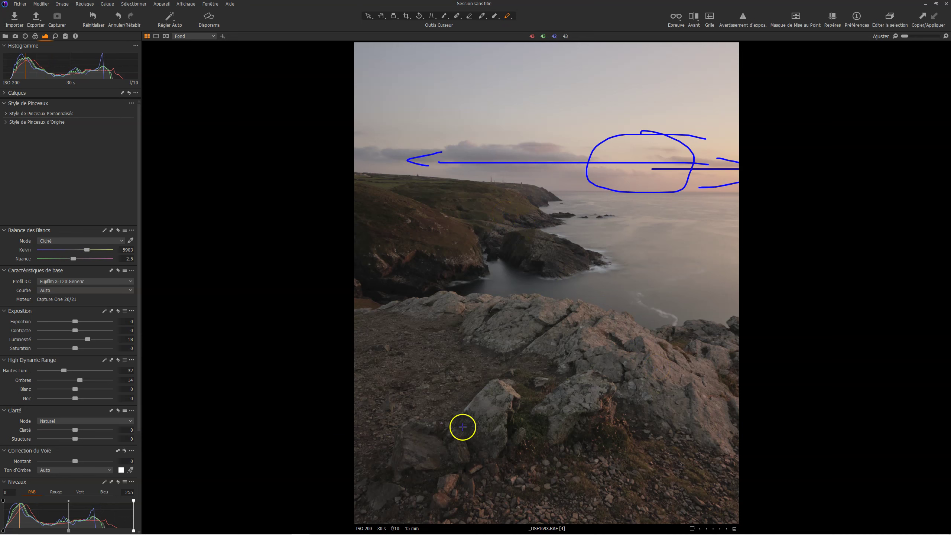
pyautogui.moveTo(445, 427)
pyautogui.mouseDown()
pyautogui.moveTo(610, 369)
pyautogui.moveTo(505, 302)
pyautogui.moveTo(400, 292)
pyautogui.mouseUp()
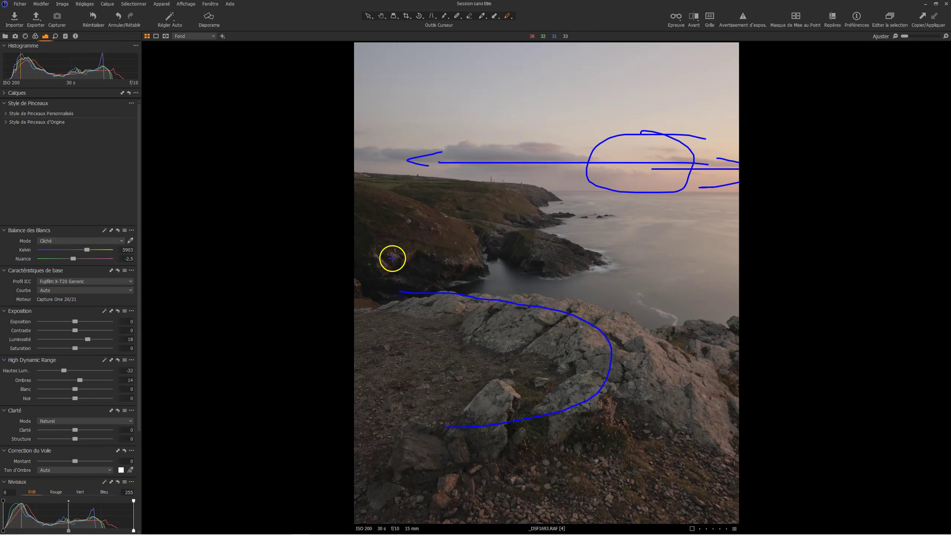
pyautogui.moveTo(399, 289); pyautogui.dragTo(405, 259)
pyautogui.moveTo(463, 215); pyautogui.dragTo(557, 192)
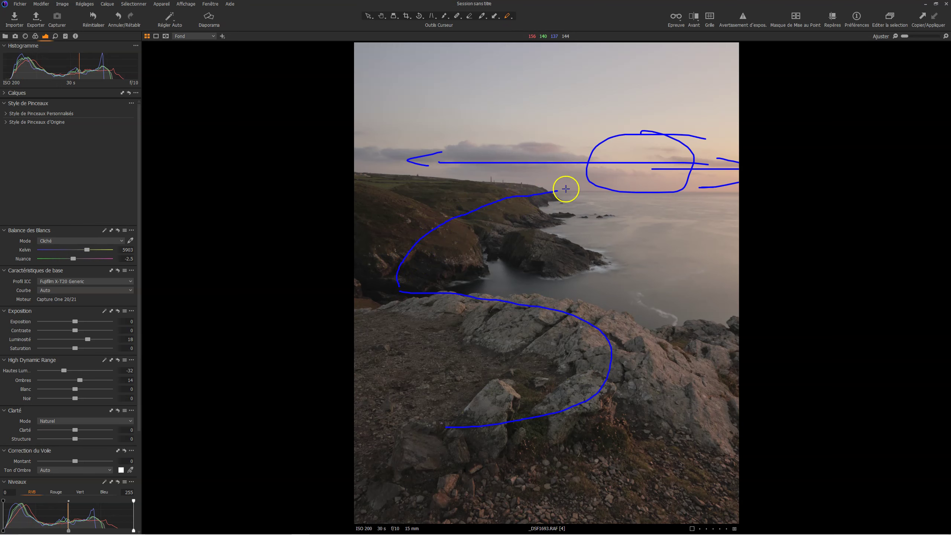
pyautogui.moveTo(558, 188); pyautogui.dragTo(629, 183)
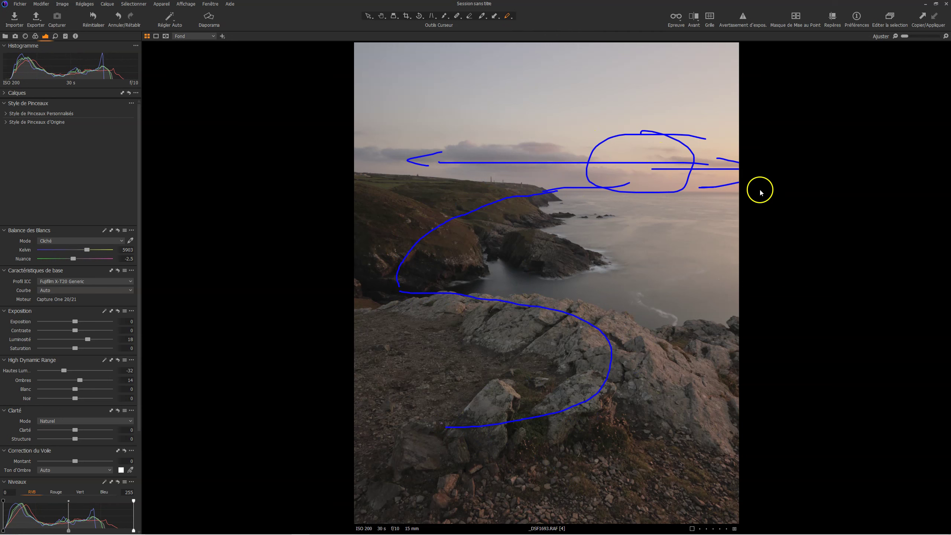
# Add tick marks along the curve and left cliff, and circle the headland near the horizon.
pyautogui.moveTo(599, 319); pyautogui.dragTo(589, 327)
pyautogui.moveTo(536, 322)
pyautogui.mouseDown()
pyautogui.moveTo(540, 328)
pyautogui.moveTo(513, 319)
pyautogui.mouseUp()
pyautogui.moveTo(699, 380); pyautogui.dragTo(698, 385)
pyautogui.moveTo(688, 399); pyautogui.dragTo(674, 417)
pyautogui.moveTo(439, 229)
pyautogui.mouseDown()
pyautogui.moveTo(460, 231)
pyautogui.moveTo(374, 207)
pyautogui.mouseUp()
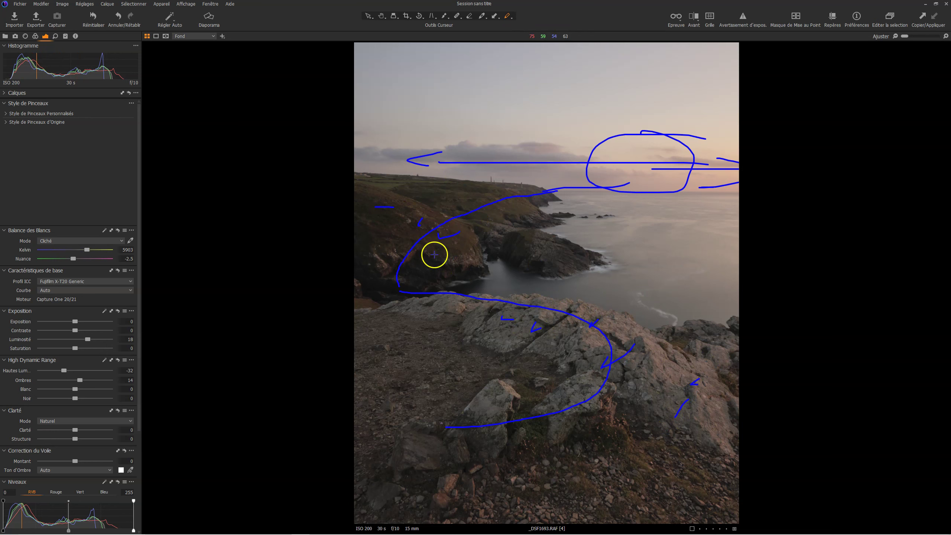
pyautogui.moveTo(524, 189)
pyautogui.mouseDown()
pyautogui.moveTo(479, 193)
pyautogui.moveTo(485, 175)
pyautogui.mouseUp()
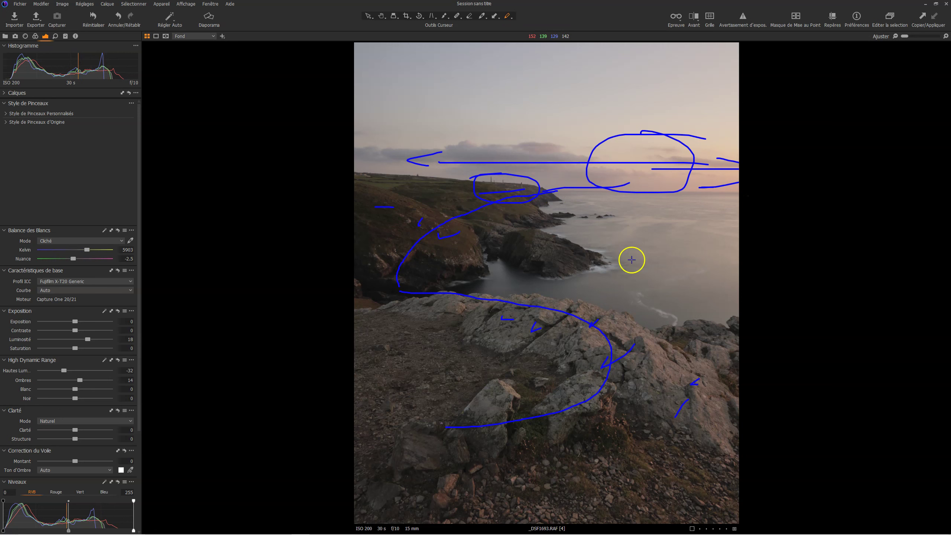
# Reset annotations to remove every blue sketch from the cropped photo.
pyautogui.rightClick(597, 322)
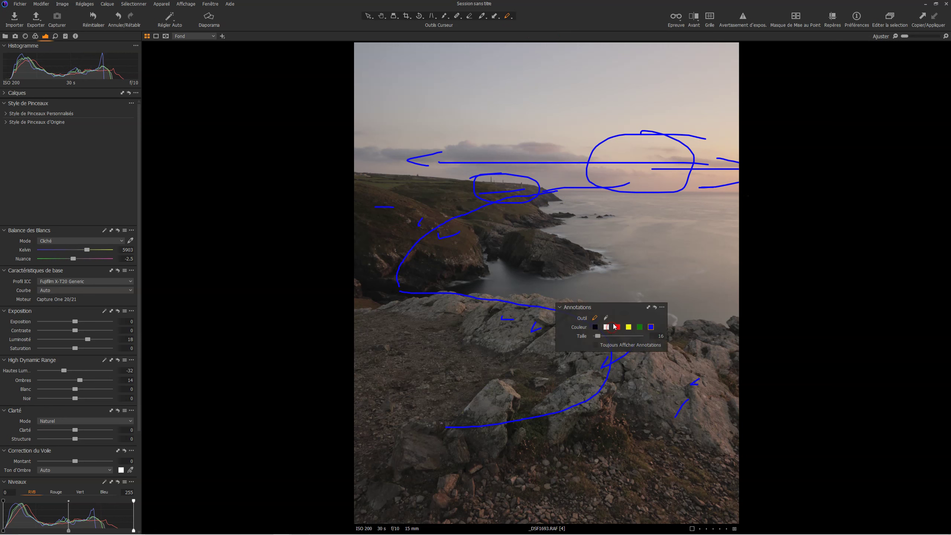
pyautogui.click(655, 307)
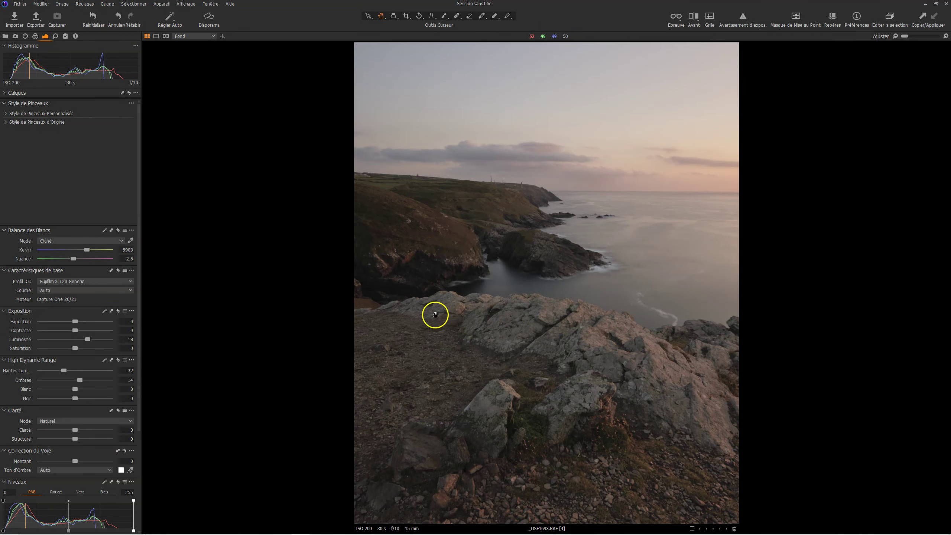
pyautogui.click(278, 290)
pyautogui.click(277, 290)
# Bring up the Courbe tool and switch between its RVB and Luma curve views.
pyautogui.scroll(-2, 105, 394)
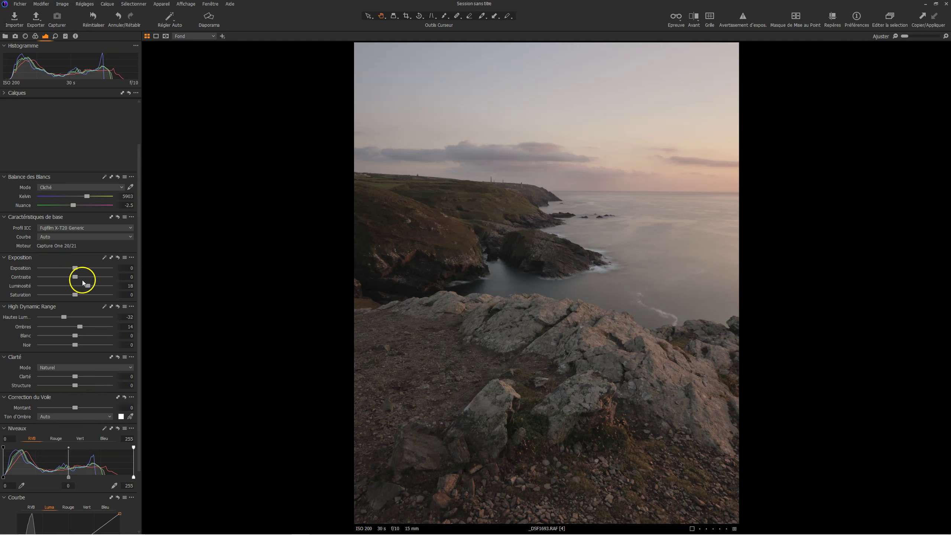
pyautogui.scroll(-3, 85, 345)
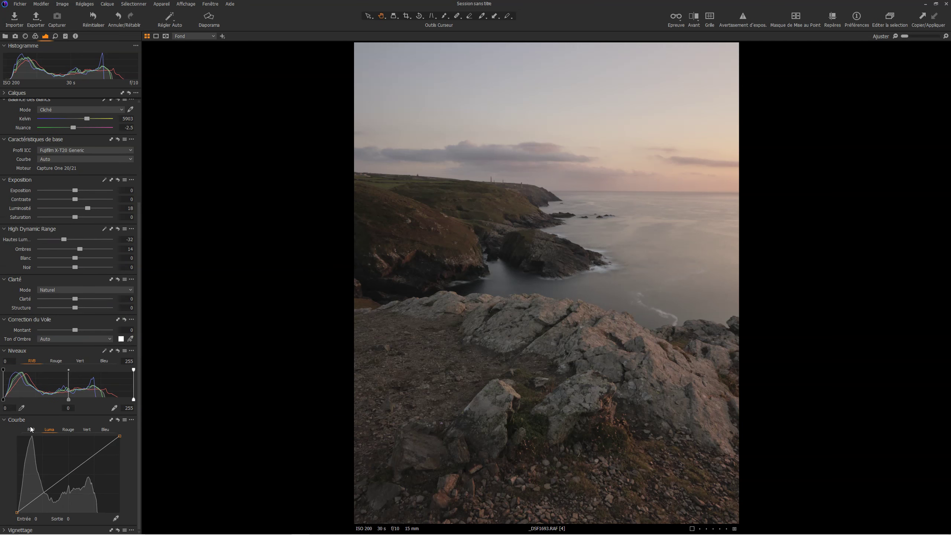
pyautogui.click(51, 430)
pyautogui.click(31, 429)
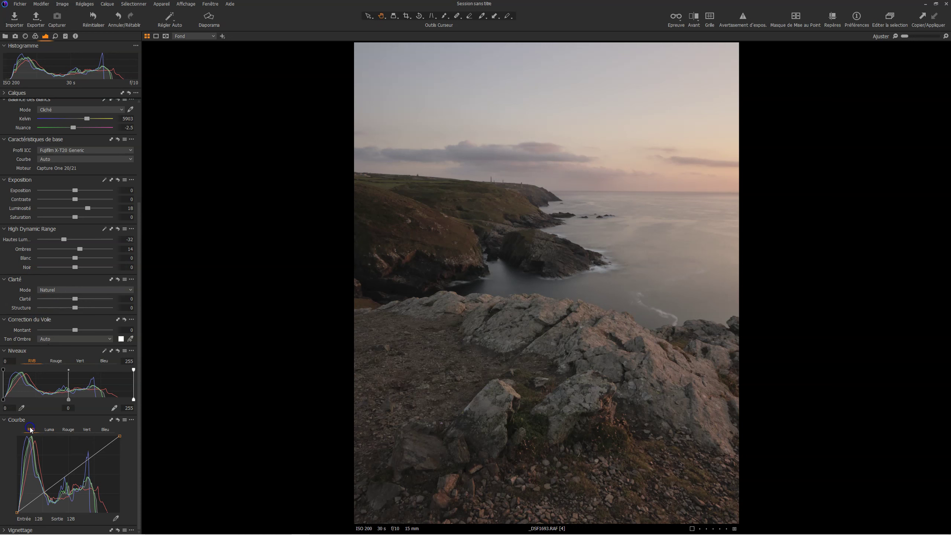
pyautogui.moveTo(33, 430); pyautogui.dragTo(48, 431)
pyautogui.click(49, 430)
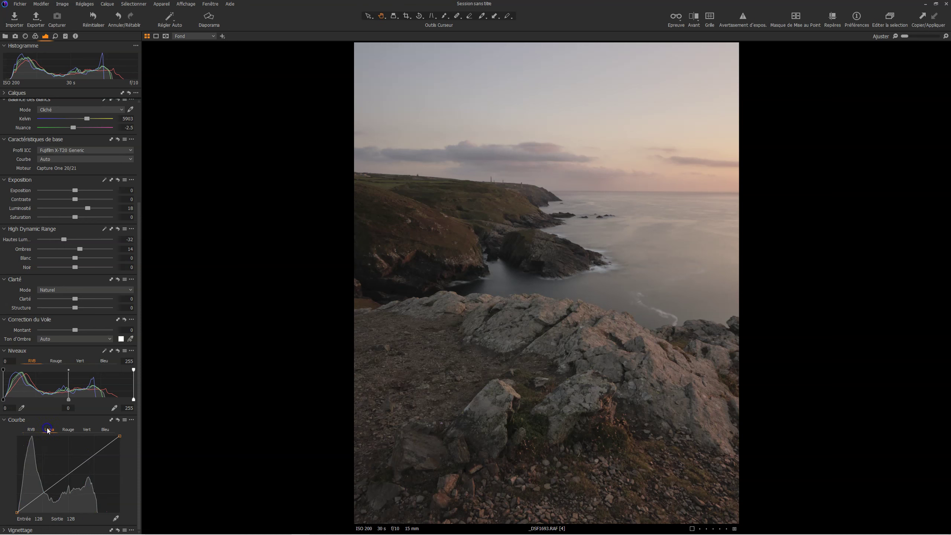
# Add trial points to the Luma curve, then reset it flat and show the RVB curve.
pyautogui.click(69, 474)
pyautogui.moveTo(38, 496); pyautogui.dragTo(45, 494)
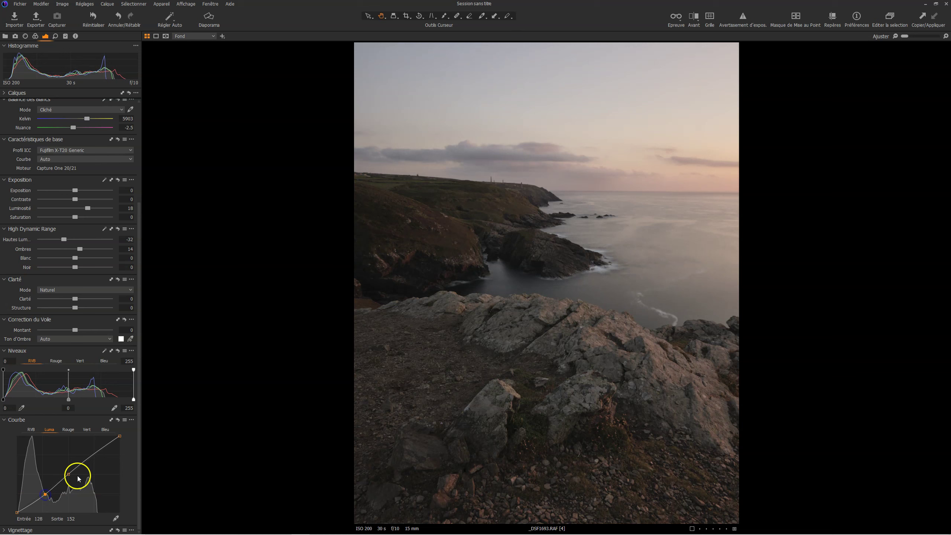
pyautogui.click(93, 455)
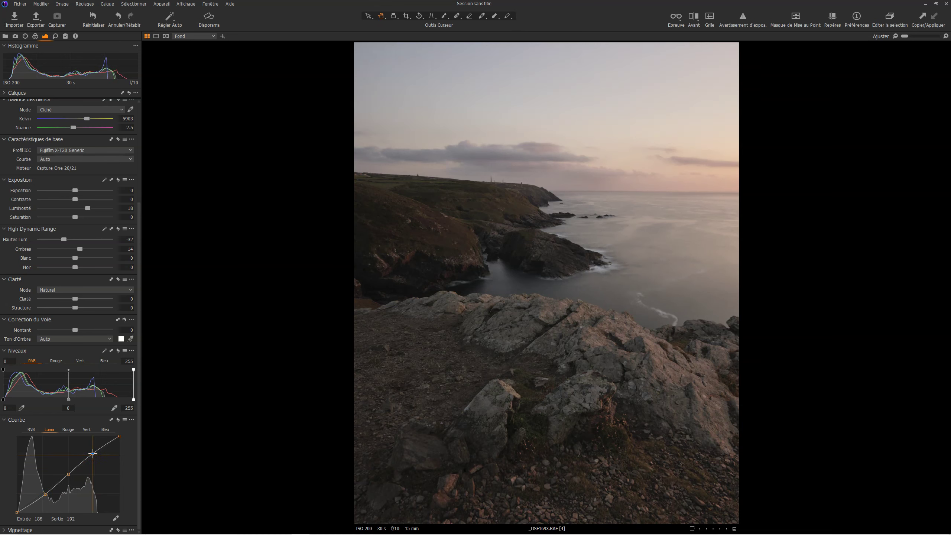
pyautogui.click(118, 420)
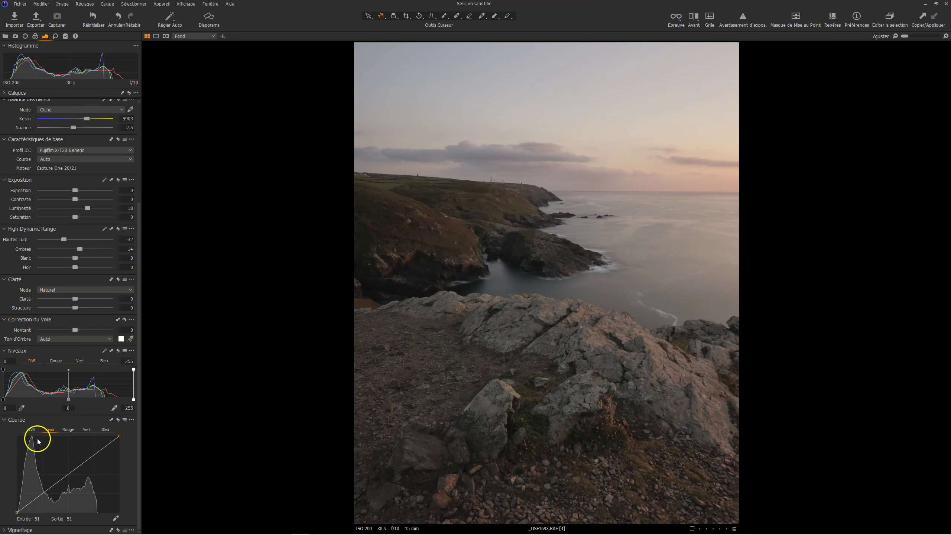
pyautogui.click(31, 430)
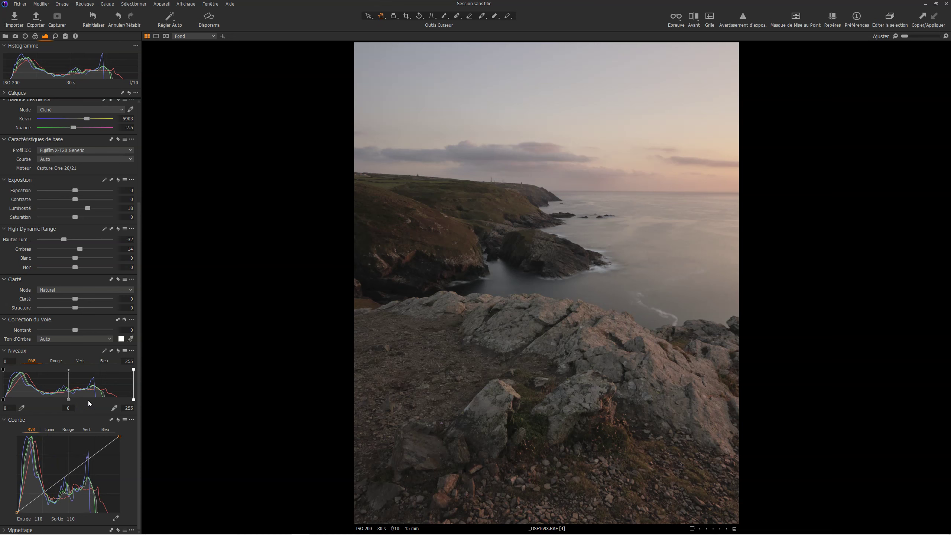
pyautogui.click(77, 379)
# Try Niveaux white/black point and RGB curve adjustments, then reset both to neutral.
pyautogui.moveTo(134, 399); pyautogui.dragTo(120, 399)
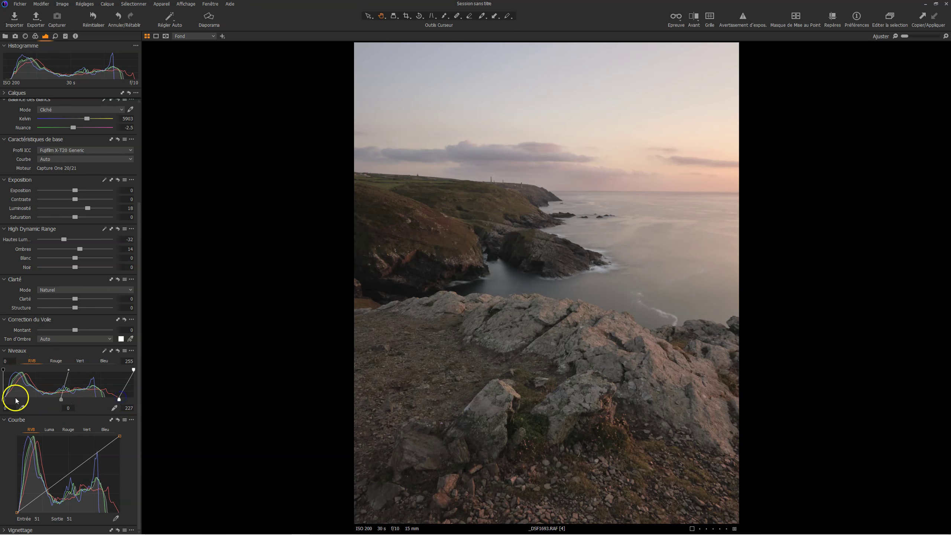
pyautogui.moveTo(4, 399); pyautogui.dragTo(64, 400)
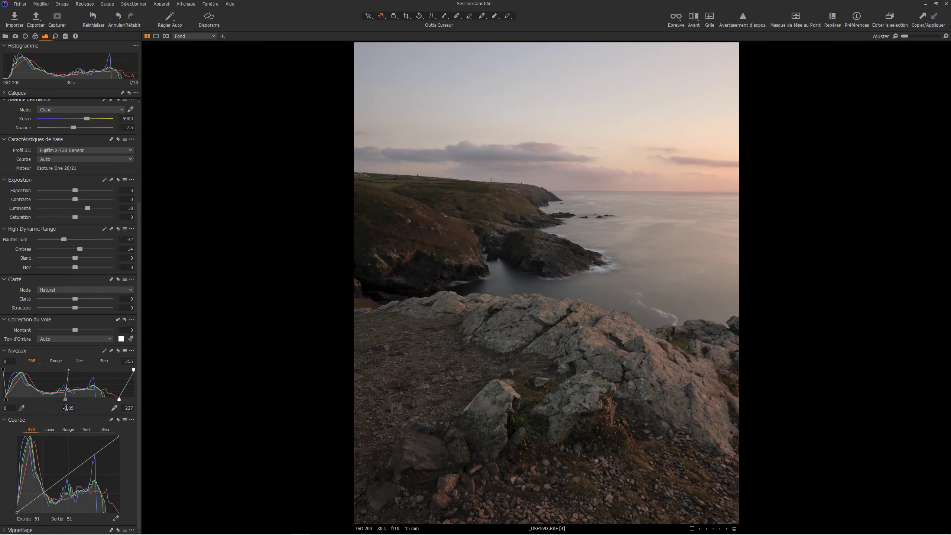
pyautogui.click(117, 350)
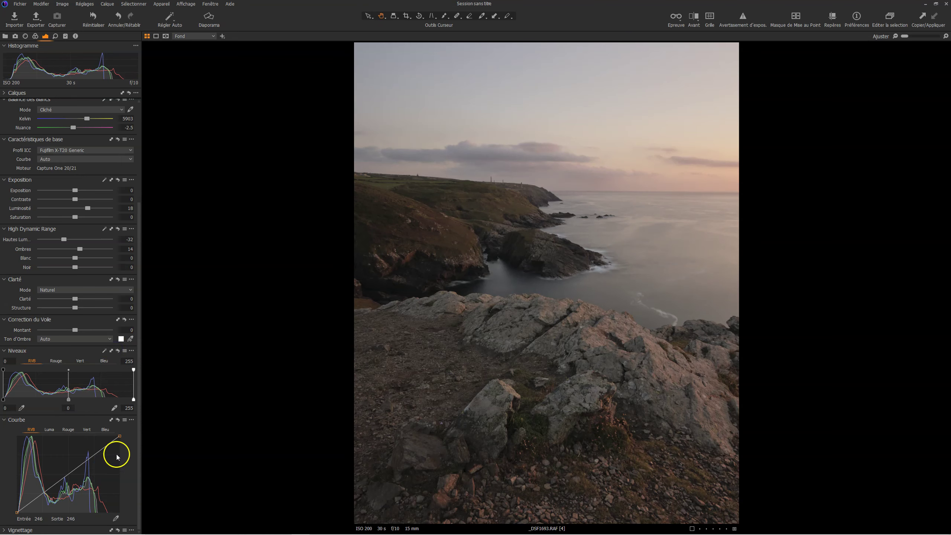
pyautogui.click(68, 474)
pyautogui.moveTo(46, 495); pyautogui.dragTo(48, 493)
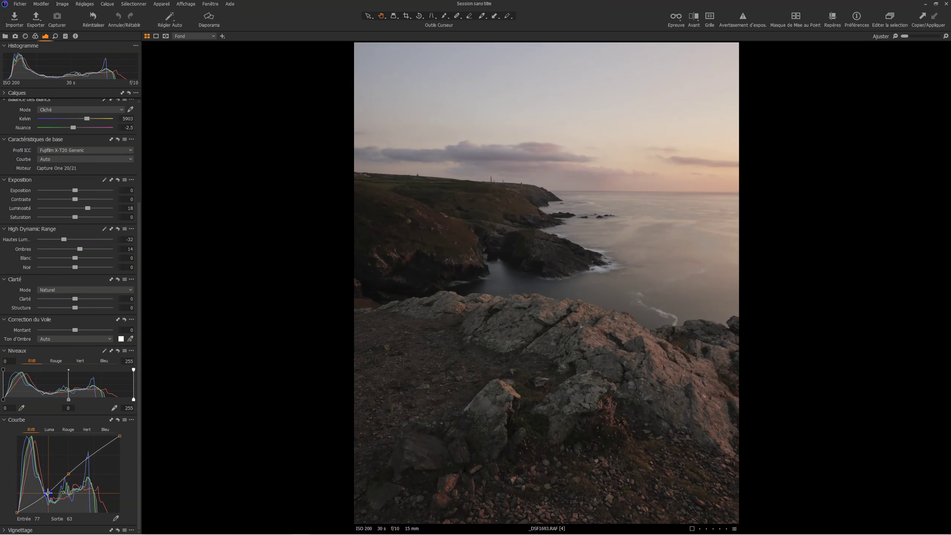
pyautogui.click(95, 454)
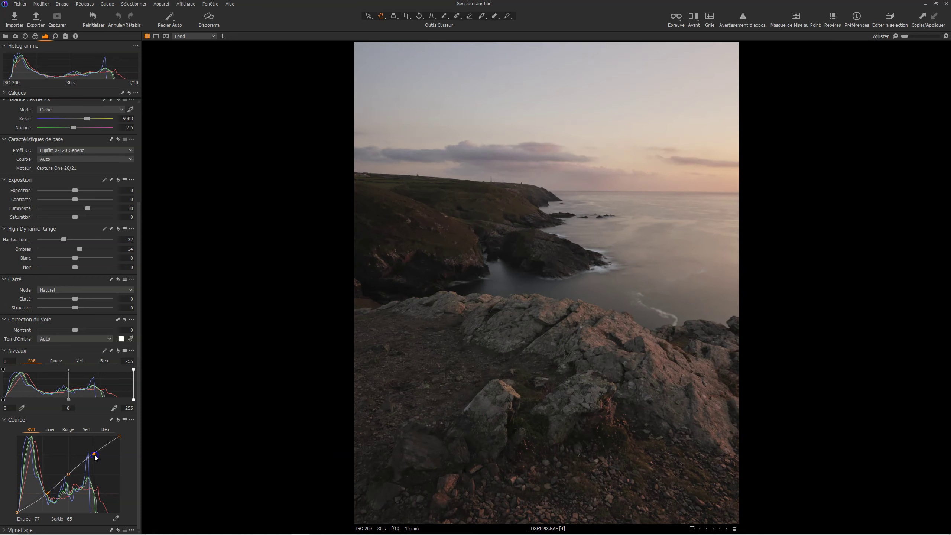
pyautogui.rightClick(95, 455)
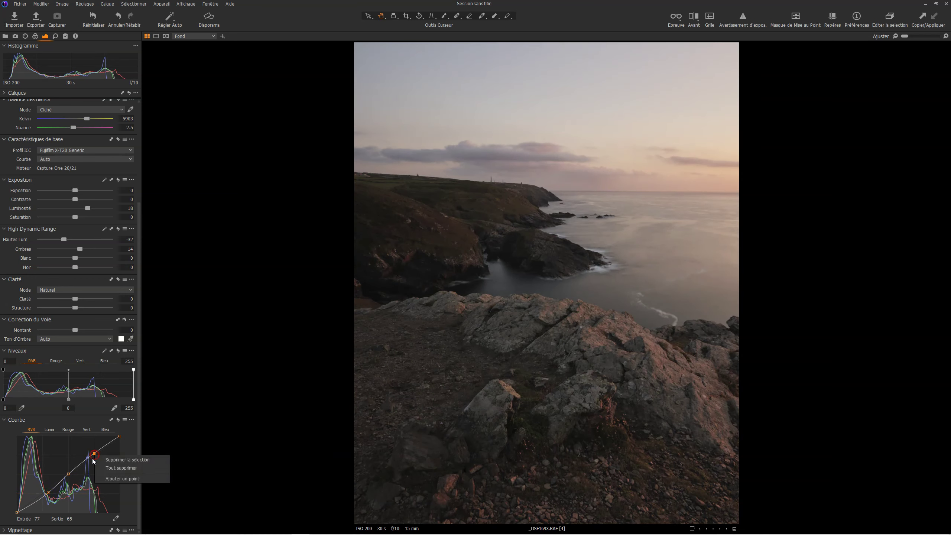
pyautogui.click(124, 461)
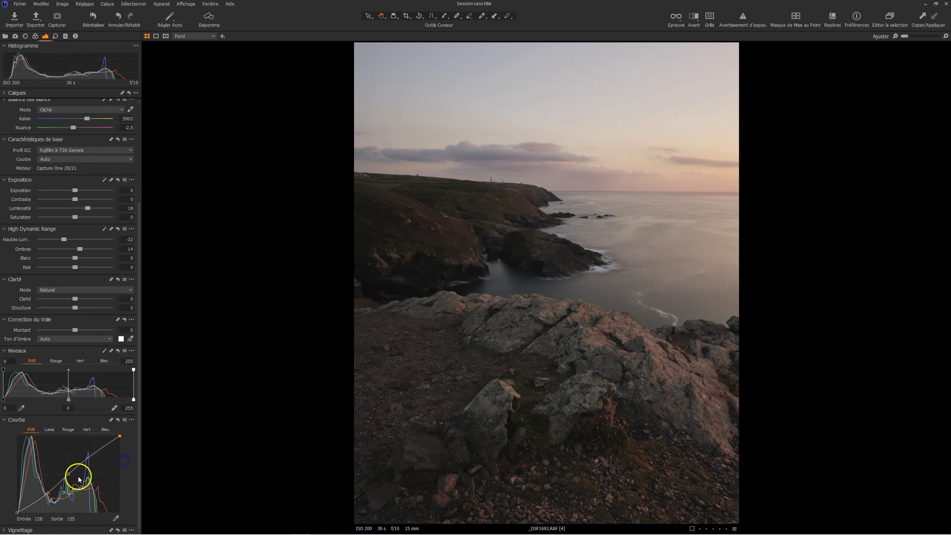
pyautogui.click(118, 419)
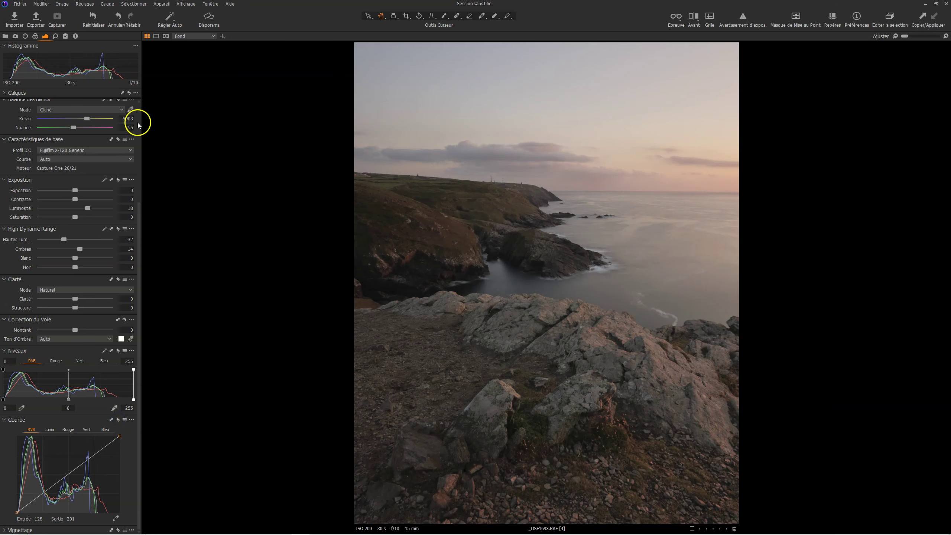
# Raise Contraste to 16 in the Exposition tool.
pyautogui.click(75, 201)
pyautogui.moveTo(76, 200); pyautogui.dragTo(84, 201)
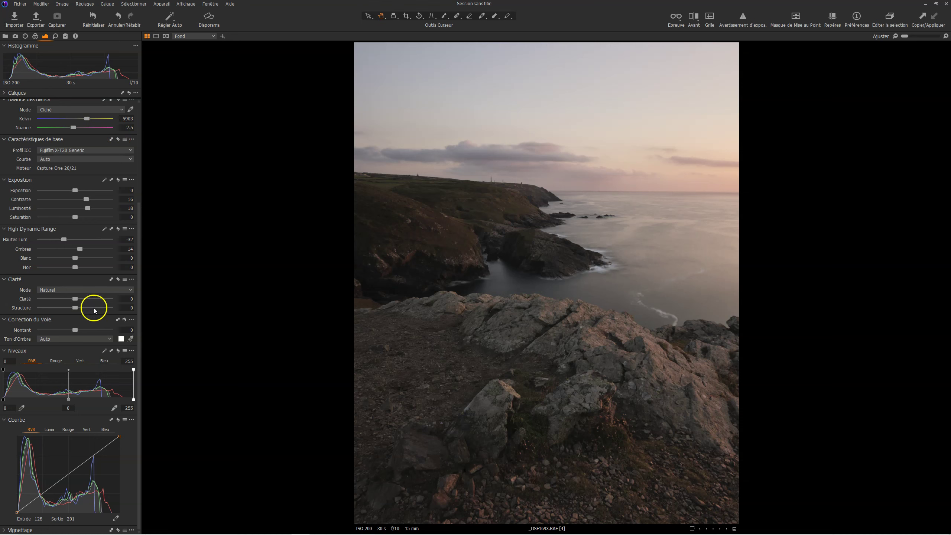
pyautogui.click(75, 300)
# Float the Editeur de Couleurs, sample the sea tones and raise their saturation by 61.6.
pyautogui.click(35, 37)
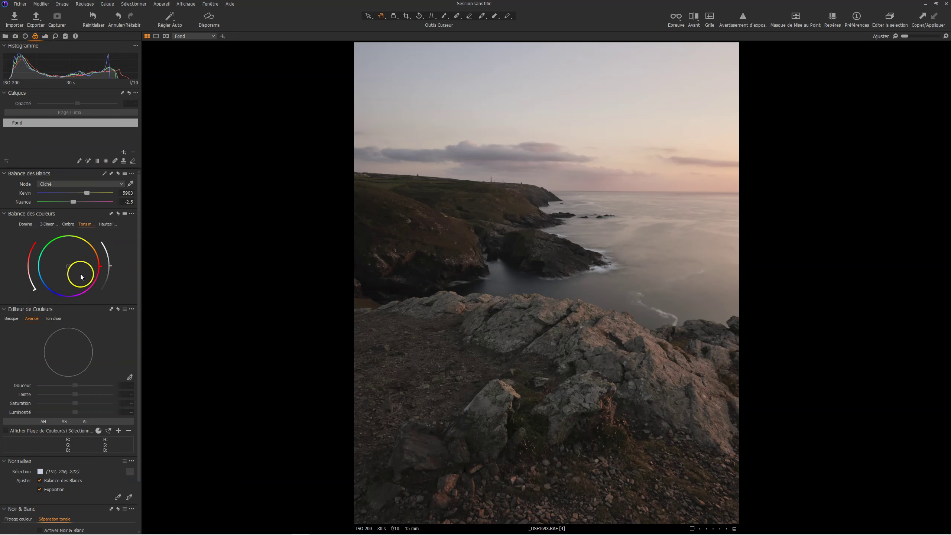
pyautogui.moveTo(62, 316); pyautogui.dragTo(267, 189)
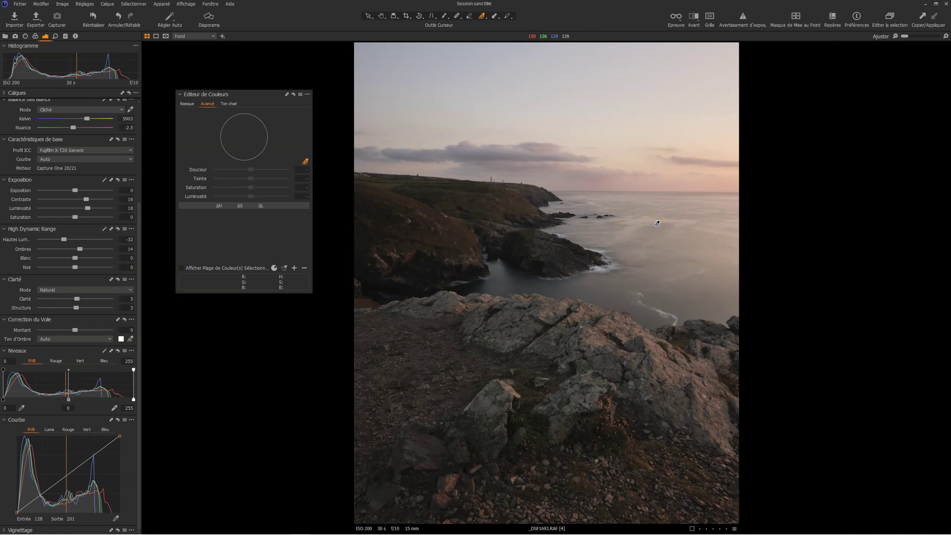
pyautogui.click(657, 224)
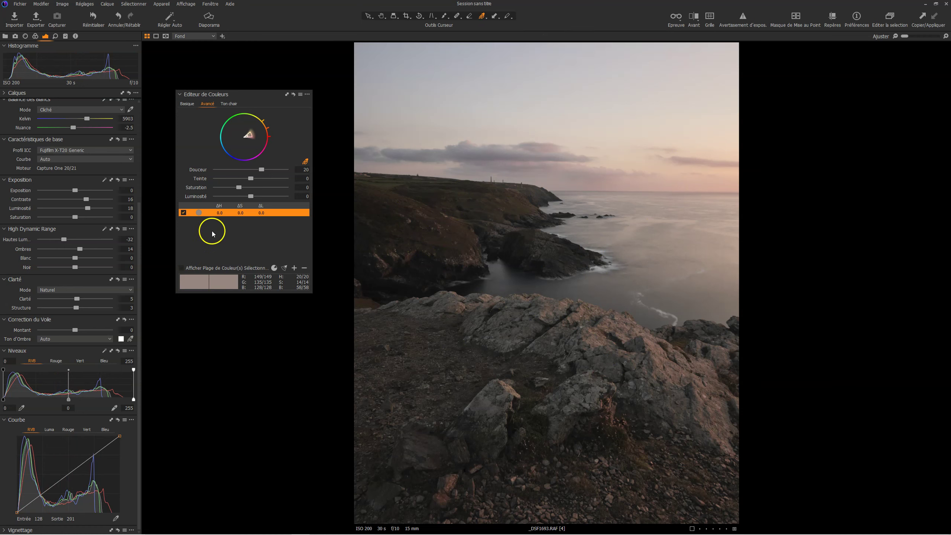
pyautogui.click(239, 187)
pyautogui.moveTo(241, 189); pyautogui.dragTo(254, 186)
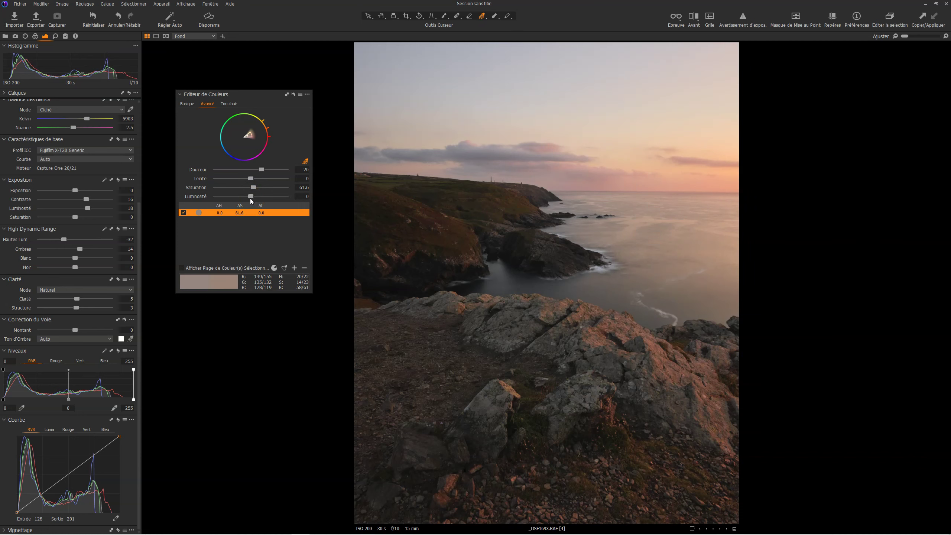
pyautogui.scroll(3, 79, 150)
pyautogui.scroll(2, 78, 151)
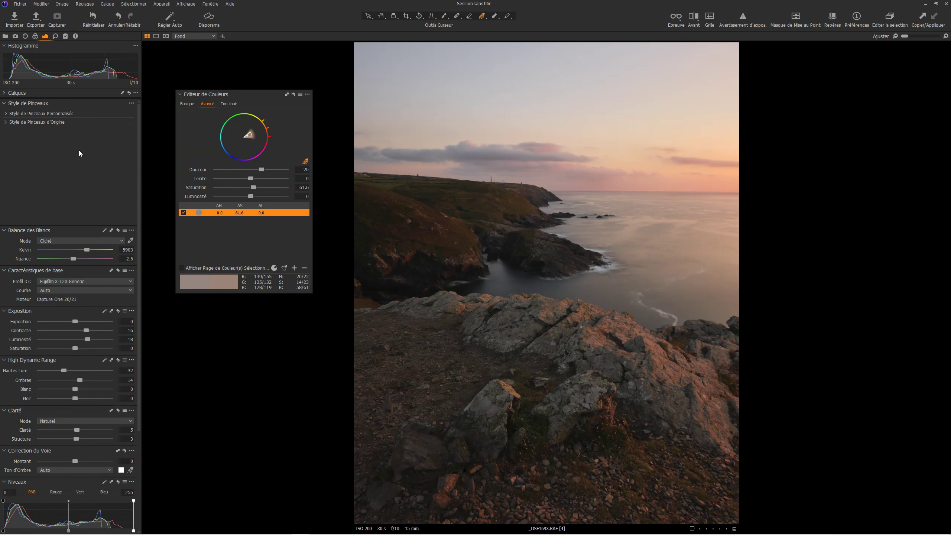
# Reset the Color Editor and add a new adjustment layer, Calque Réglages 1.
pyautogui.click(293, 95)
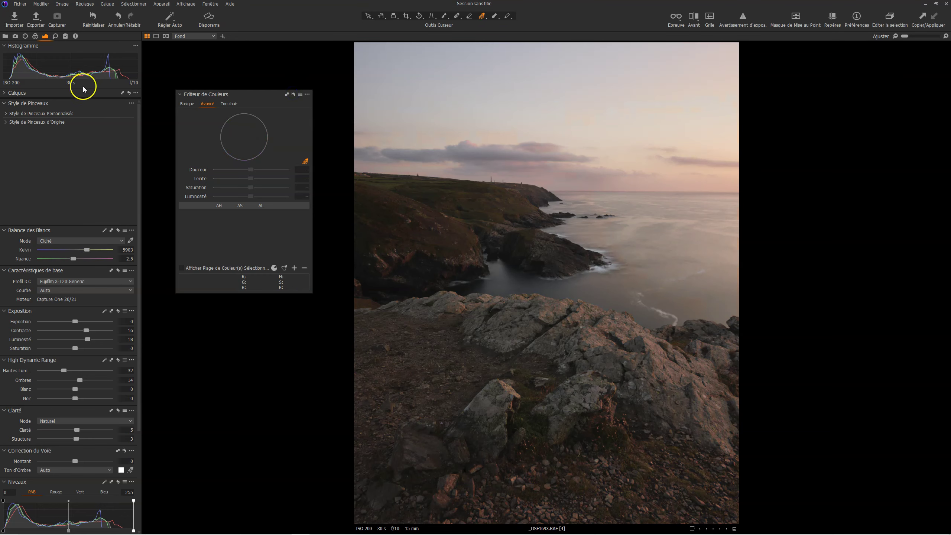
pyautogui.click(4, 92)
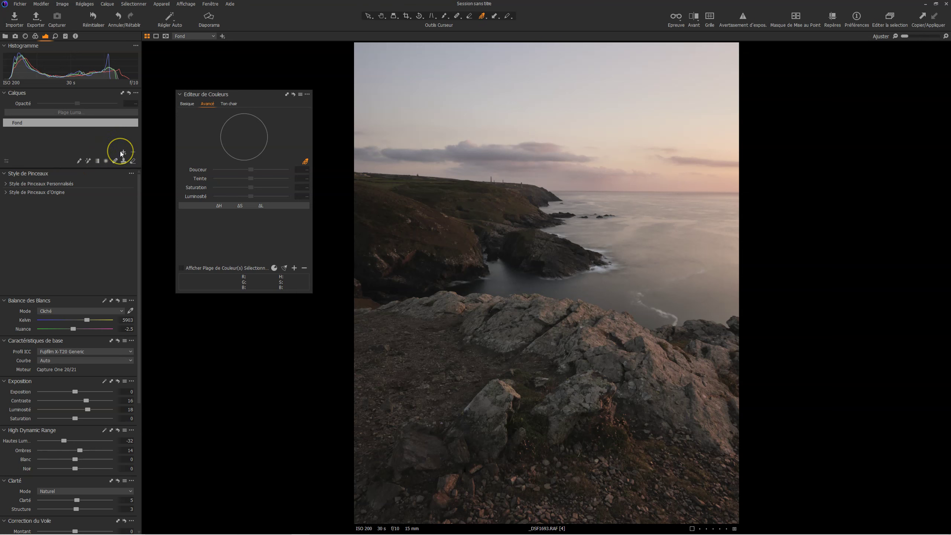
pyautogui.click(120, 151)
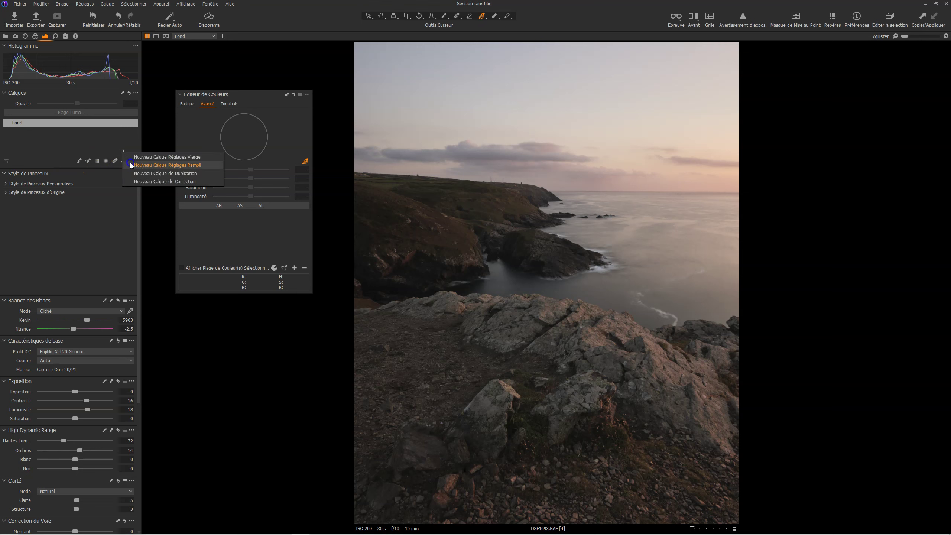
pyautogui.click(130, 162)
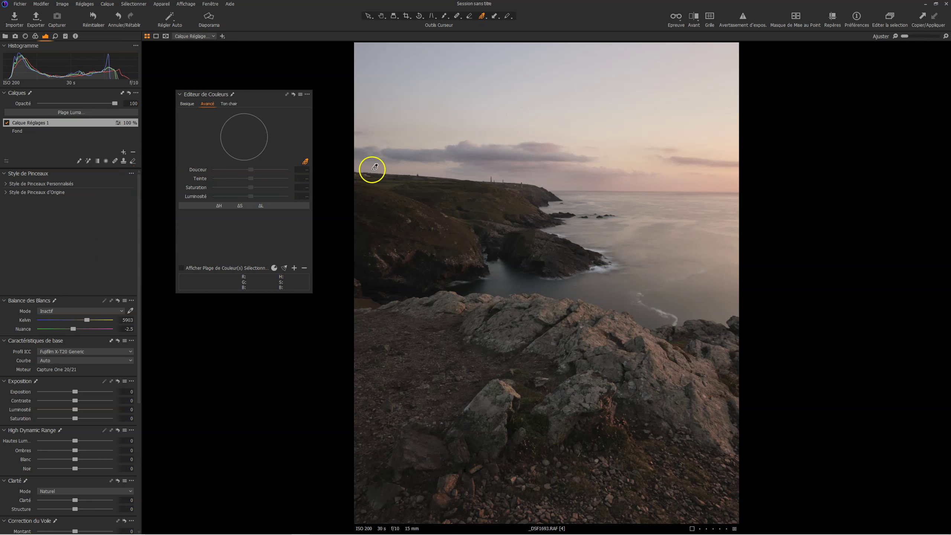
# On the layer, sample image tones and set saturation 45.8 and lightness 7.4, toggling to compare.
pyautogui.click(648, 238)
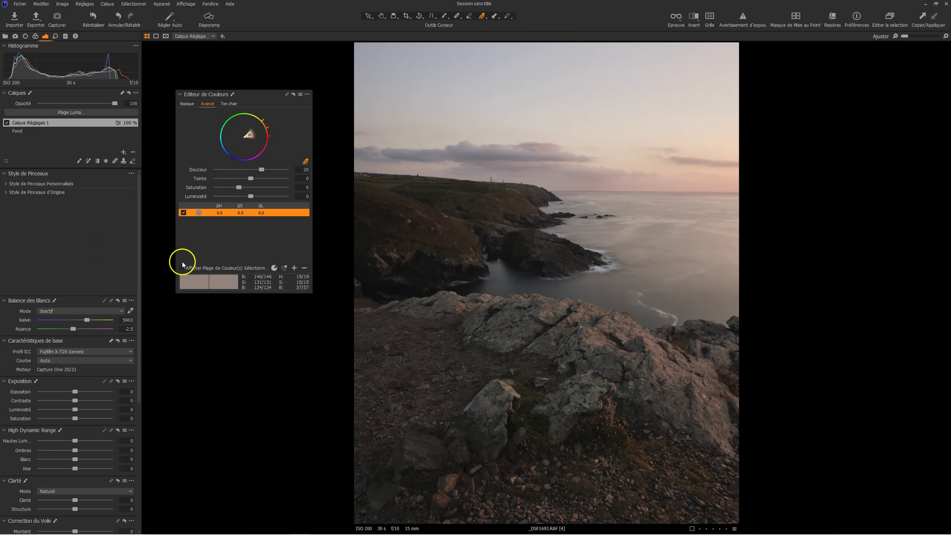
pyautogui.click(182, 268)
pyautogui.click(182, 268)
pyautogui.moveTo(240, 188); pyautogui.dragTo(254, 196)
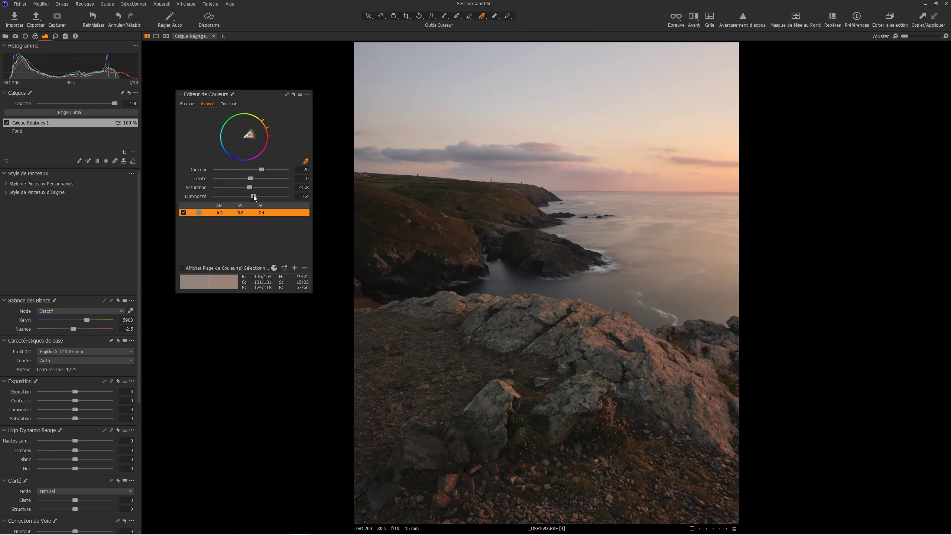
pyautogui.click(7, 124)
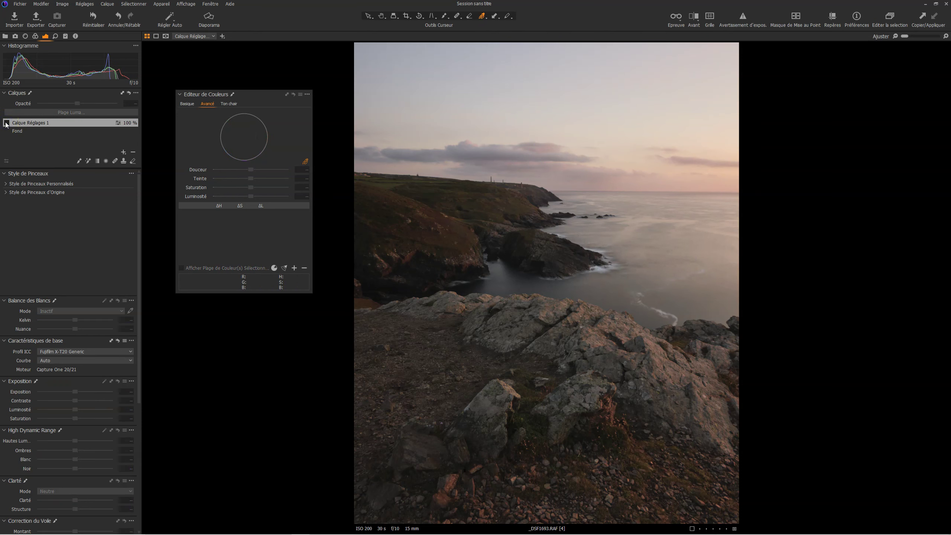
pyautogui.click(6, 123)
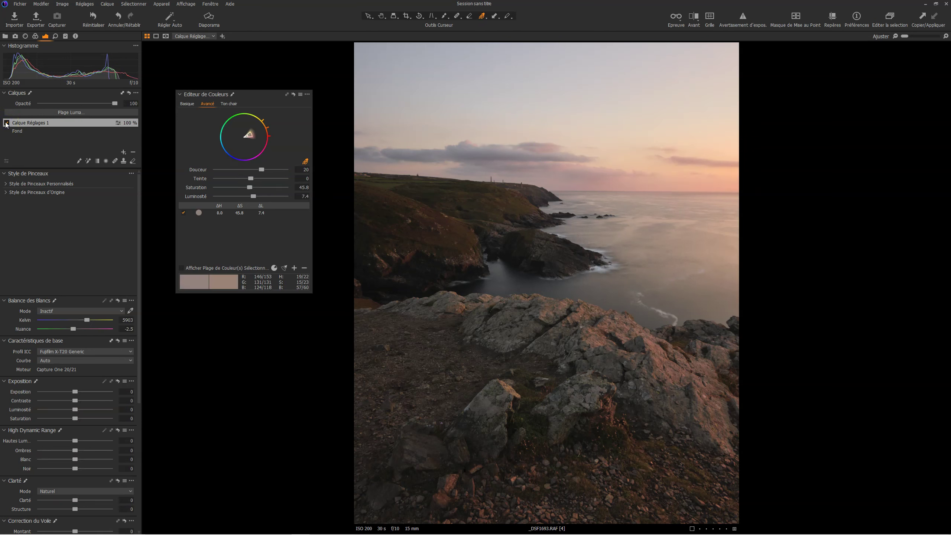
# Push Calque Réglages 1's picked range to saturation 69.5 and lightness 23.2, comparing with the layer toggled.
pyautogui.click(6, 124)
pyautogui.click(182, 268)
pyautogui.click(7, 123)
pyautogui.click(6, 123)
pyautogui.moveTo(250, 189); pyautogui.dragTo(255, 187)
pyautogui.moveTo(254, 195); pyautogui.dragTo(257, 195)
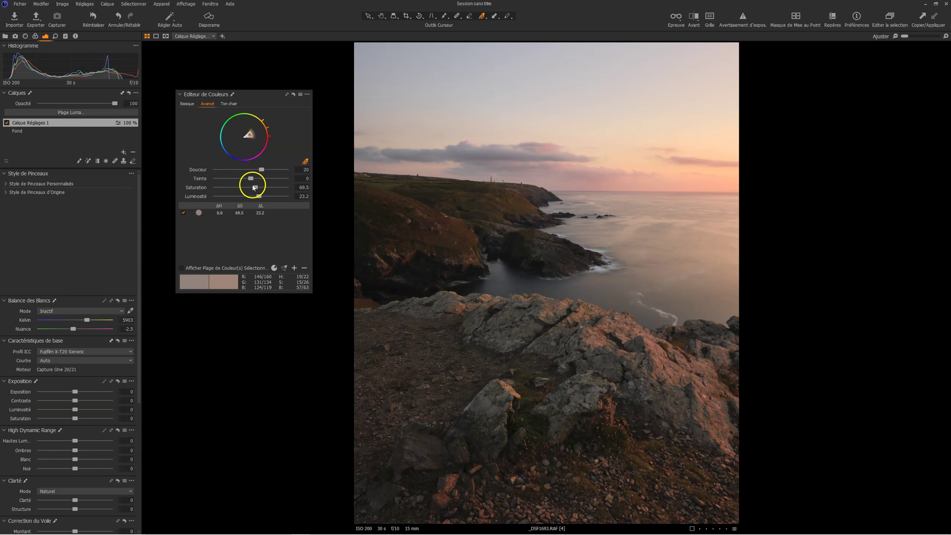
# Set Calque Réglages 1's layer opacity to 93%.
pyautogui.click(114, 105)
pyautogui.moveTo(114, 106)
pyautogui.mouseDown()
pyautogui.moveTo(37, 100)
pyautogui.moveTo(157, 109)
pyautogui.mouseUp()
pyautogui.click(115, 105)
pyautogui.moveTo(116, 105); pyautogui.dragTo(110, 104)
# Compare the edited photo against the unedited Before version, then return to the edit.
pyautogui.press('y')
pyautogui.click(422, 98)
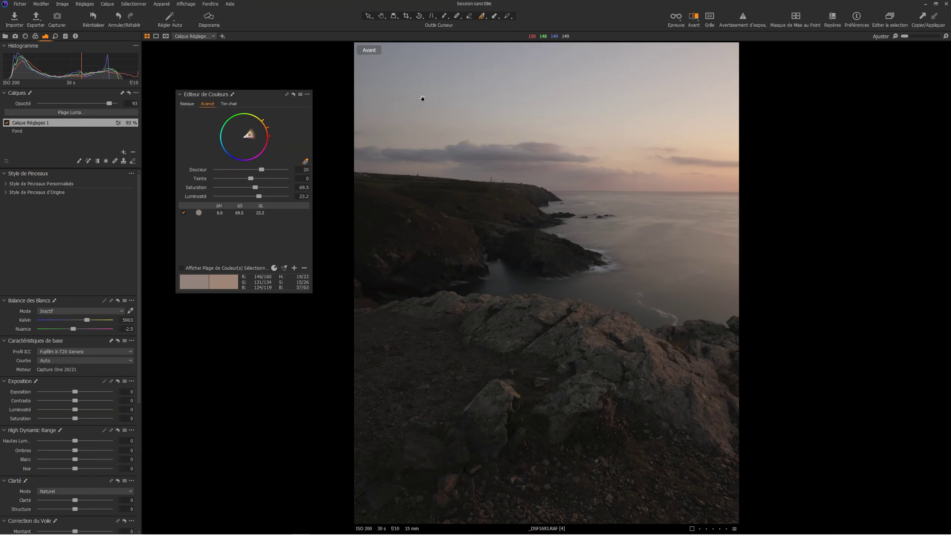
pyautogui.press('y')
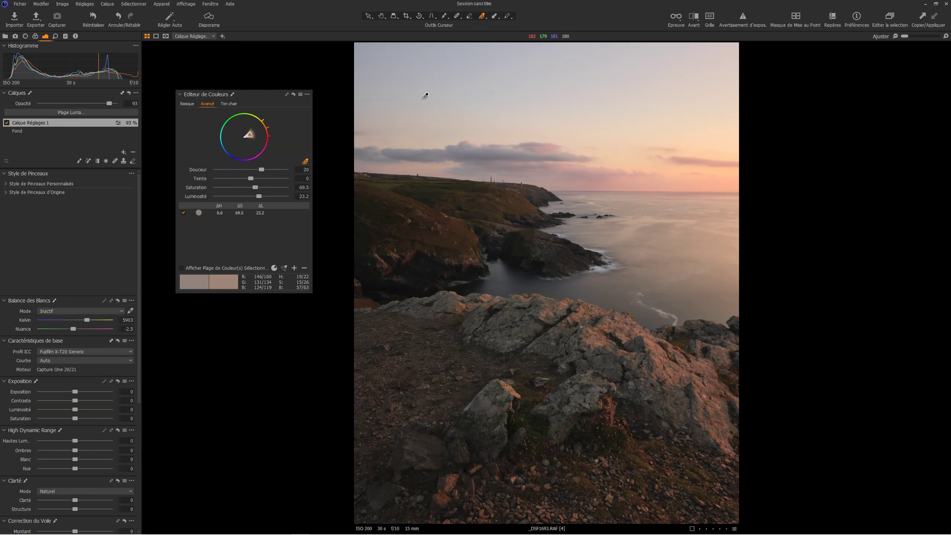
# Set Lens Correction horizontal perspective to -5.2, then return to the exposure tools.
pyautogui.click(26, 36)
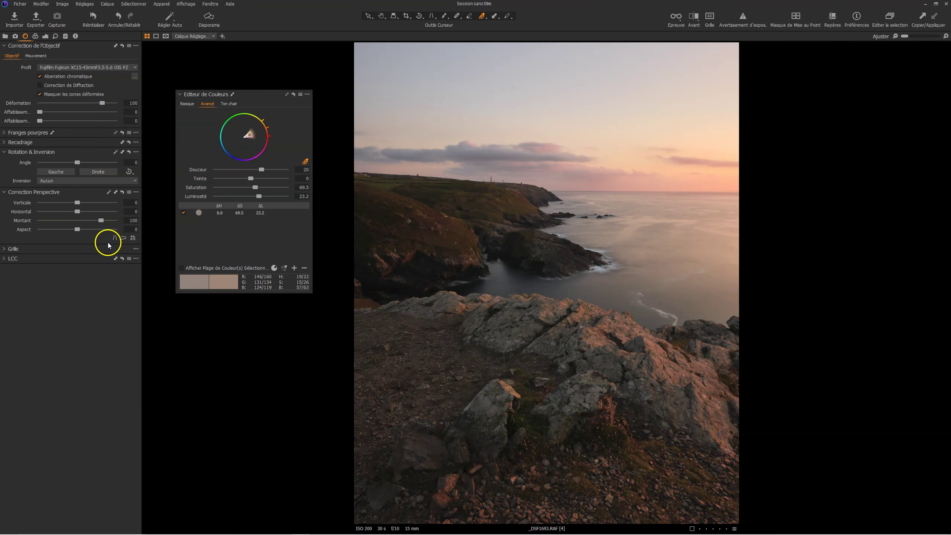
pyautogui.click(78, 212)
pyautogui.moveTo(79, 214); pyautogui.dragTo(76, 214)
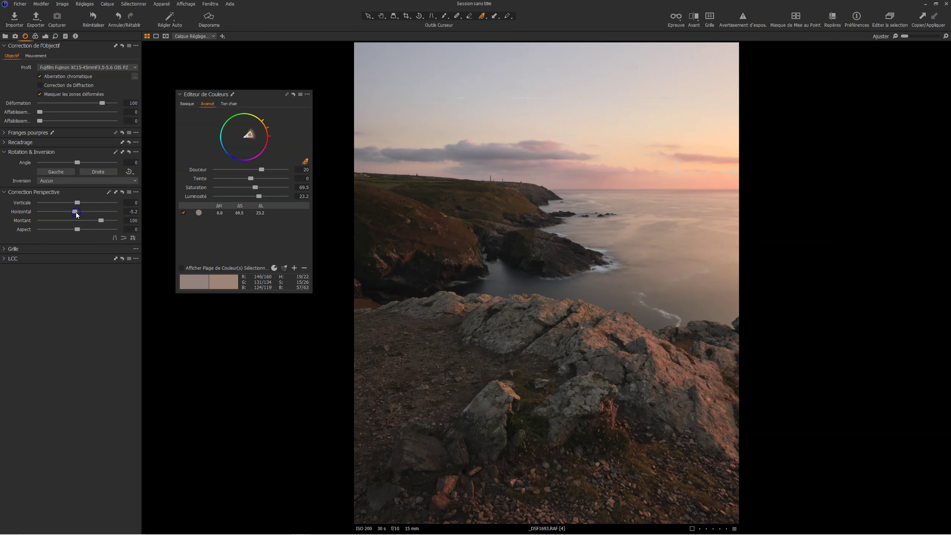
pyautogui.click(46, 37)
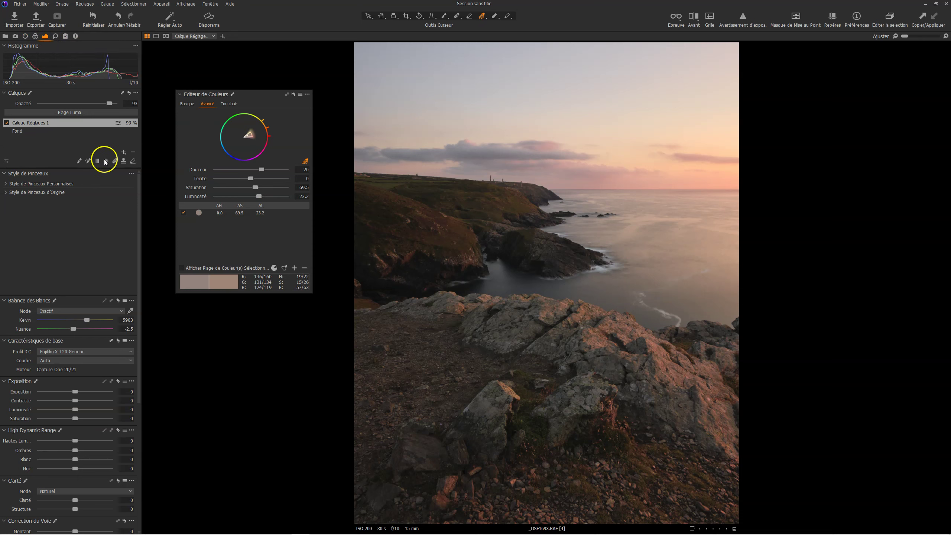
# Add a new empty adjustment layer and draw a radial gradient mask over the rocks.
pyautogui.click(124, 150)
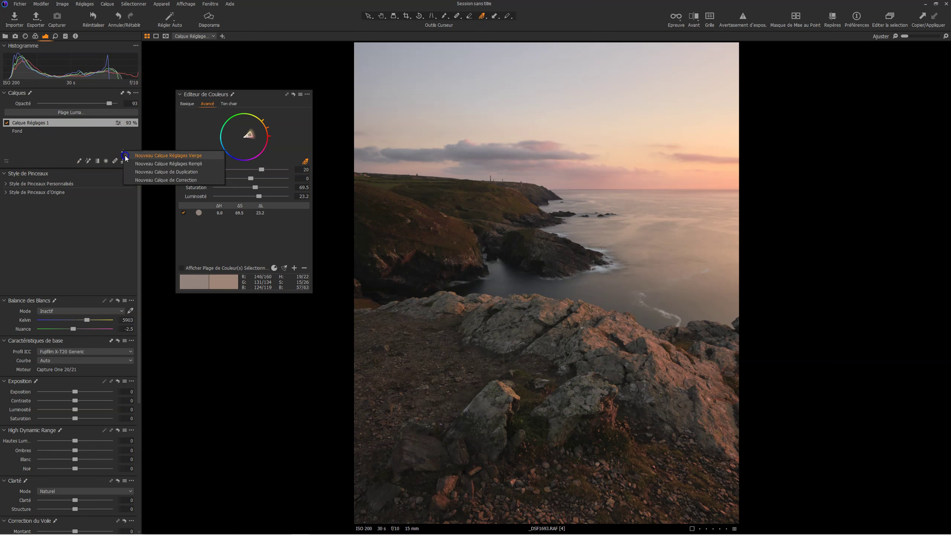
pyautogui.click(125, 156)
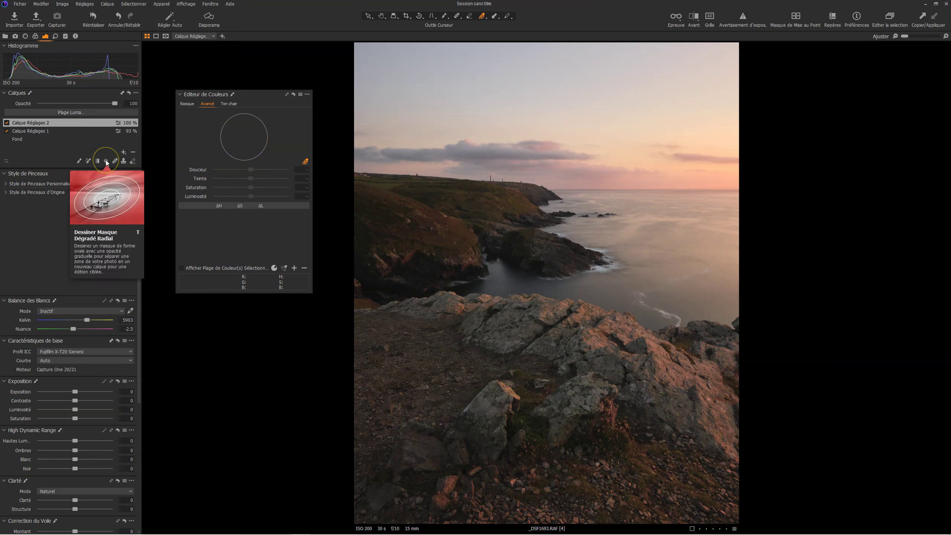
pyautogui.click(106, 161)
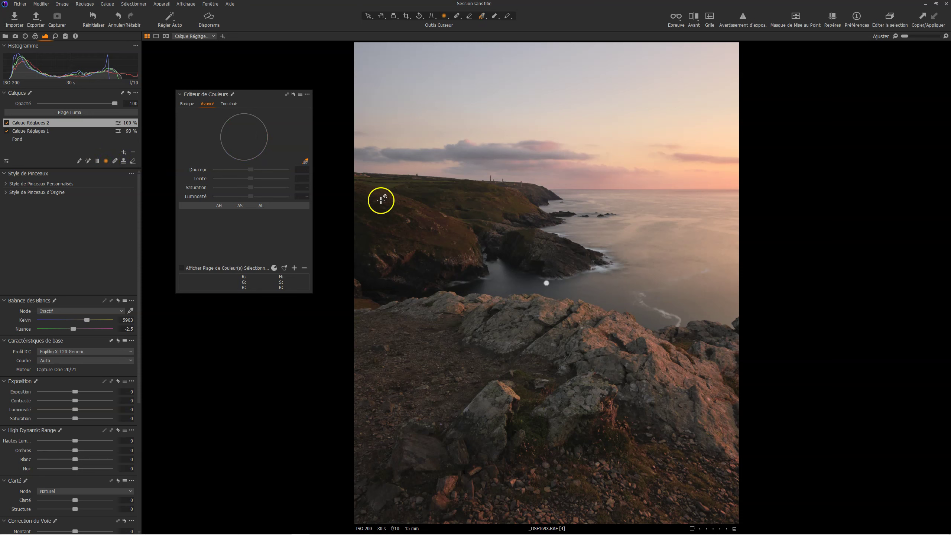
pyautogui.moveTo(481, 310); pyautogui.dragTo(601, 347)
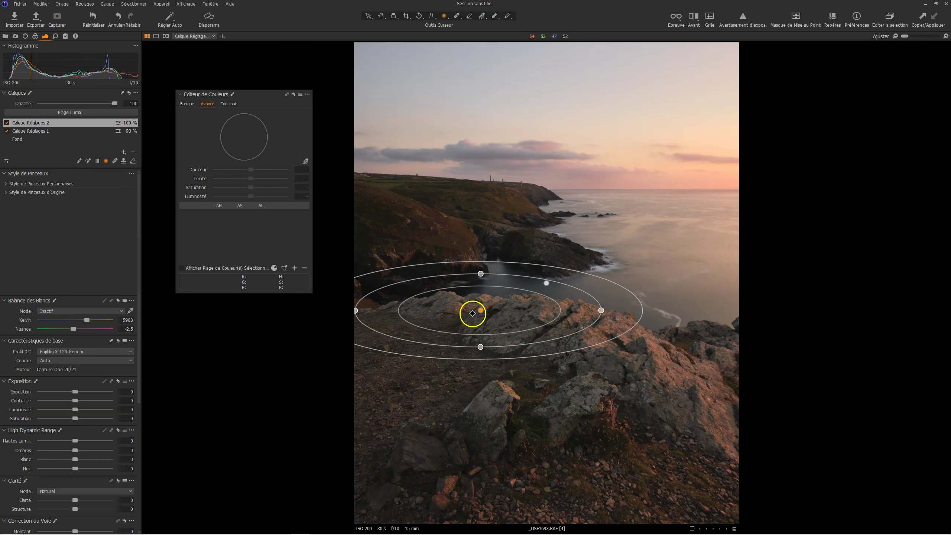
# Reshape the radial mask taller and wider, centring it lower on the foreground rocks.
pyautogui.moveTo(481, 311); pyautogui.dragTo(550, 335)
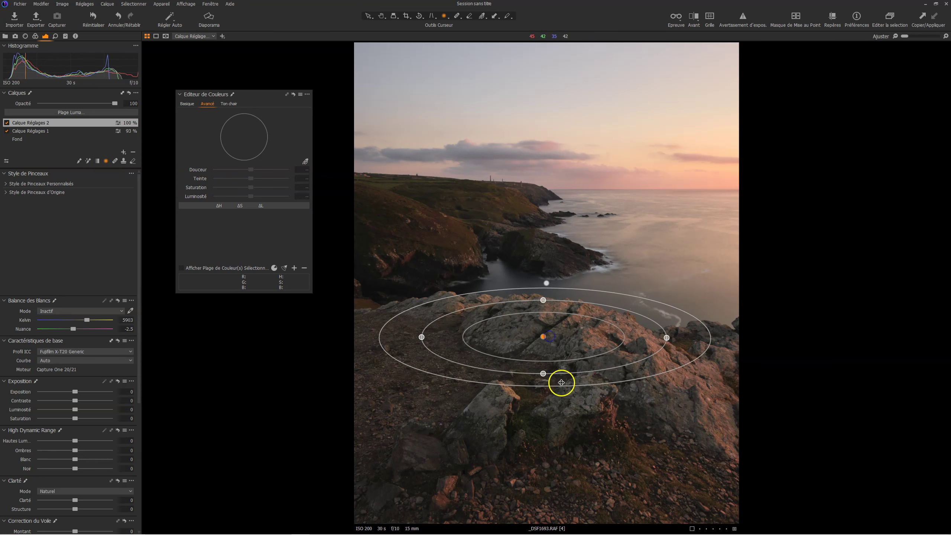
pyautogui.moveTo(545, 372); pyautogui.dragTo(542, 413)
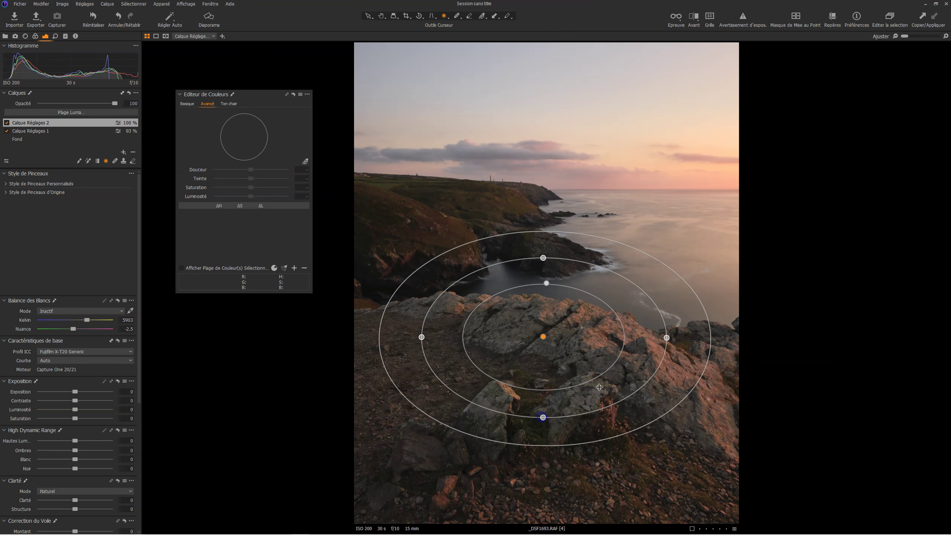
pyautogui.moveTo(666, 338)
pyautogui.mouseDown()
pyautogui.moveTo(699, 339)
pyautogui.moveTo(692, 314)
pyautogui.moveTo(694, 360)
pyautogui.mouseUp()
pyautogui.moveTo(543, 336); pyautogui.dragTo(580, 363)
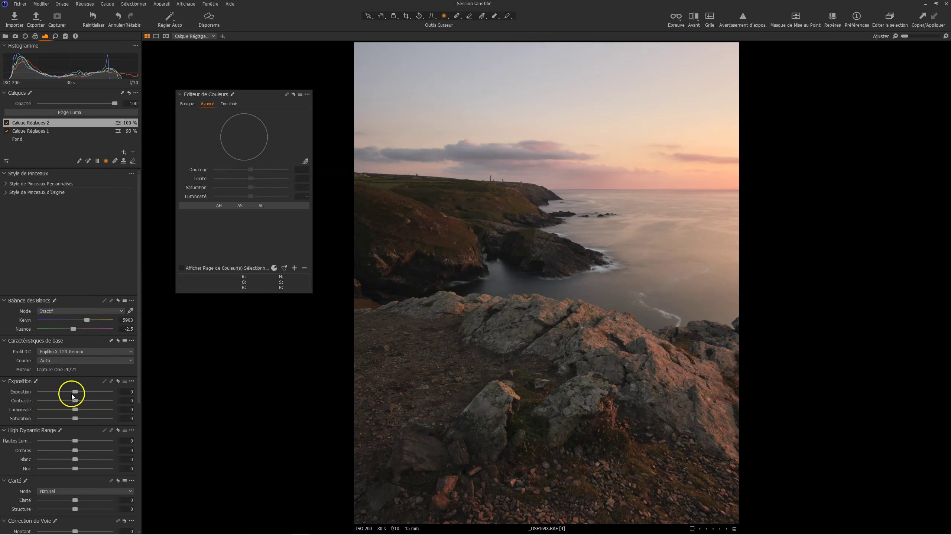
# Reset the second layer's exposure to 0 and lower its luminosity to -18.
pyautogui.moveTo(75, 392); pyautogui.dragTo(70, 392)
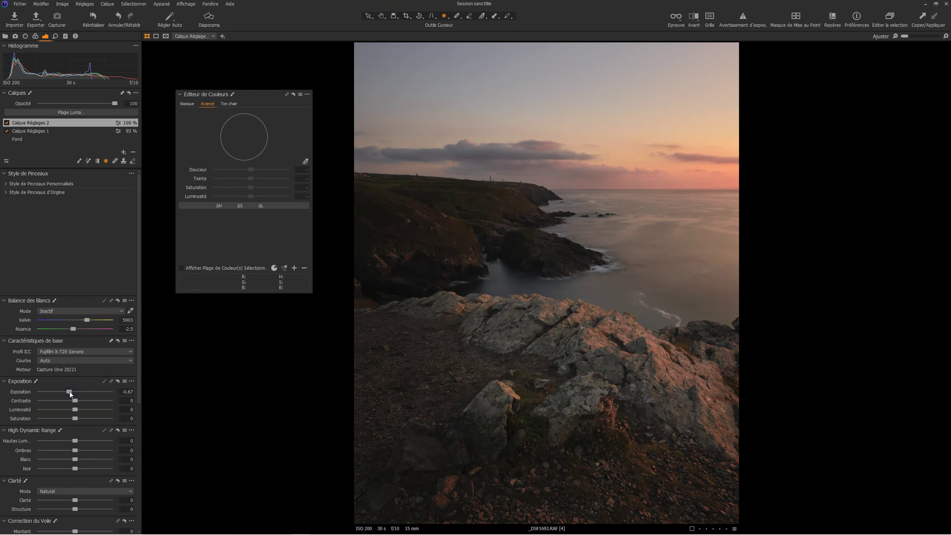
pyautogui.doubleClick(69, 392)
pyautogui.moveTo(76, 409); pyautogui.dragTo(62, 409)
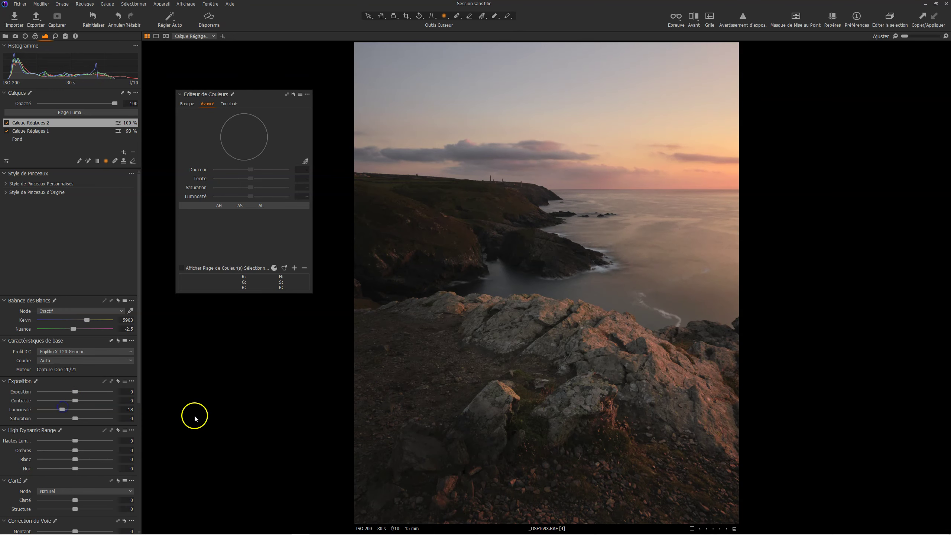
# Enlarge the radial mask's falloff and drop the second layer's opacity to 0.
pyautogui.moveTo(558, 440)
pyautogui.mouseDown()
pyautogui.moveTo(547, 477)
pyautogui.moveTo(543, 463)
pyautogui.mouseUp()
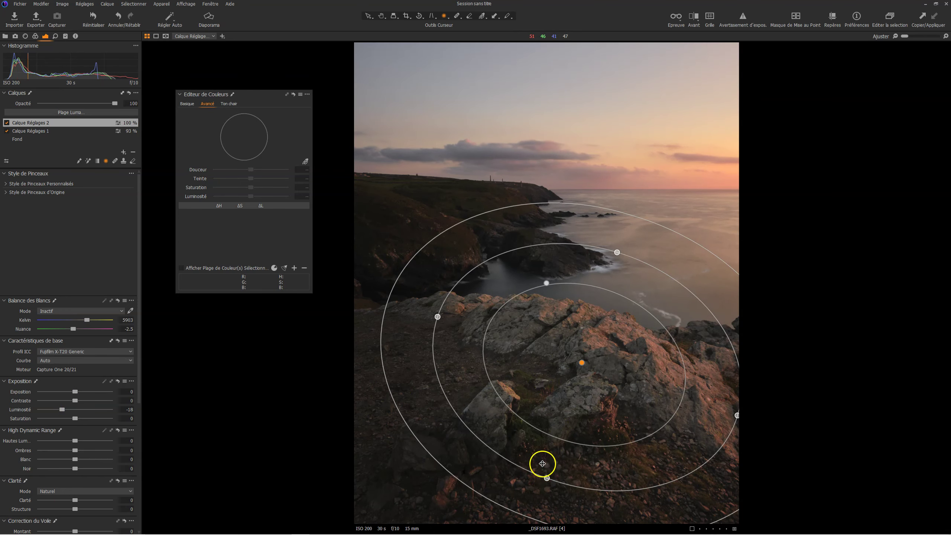
pyautogui.moveTo(460, 487); pyautogui.dragTo(415, 509)
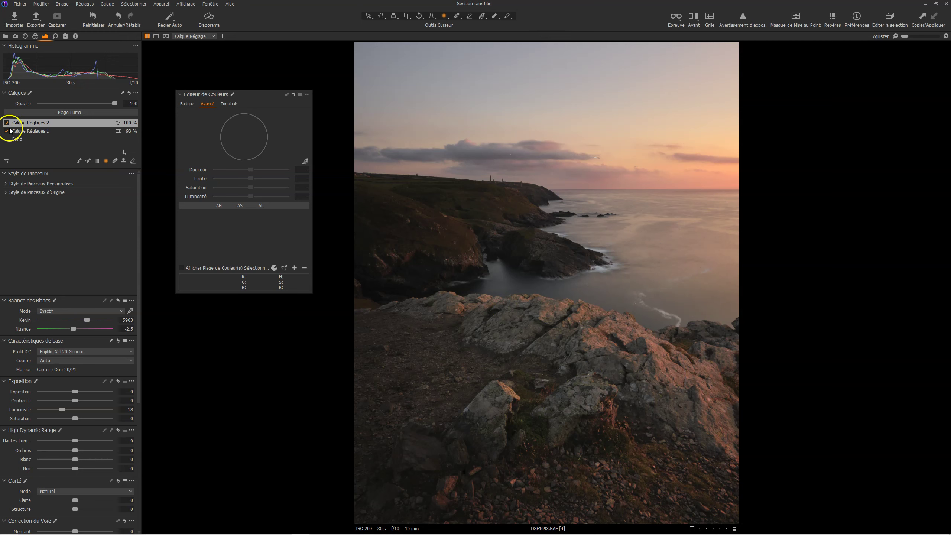
pyautogui.moveTo(115, 103); pyautogui.dragTo(40, 103)
# Set layer 2 opacity to 40%, dock the Color Editor, and turn on the watermarked proof.
pyautogui.click(39, 103)
pyautogui.moveTo(47, 105)
pyautogui.mouseDown()
pyautogui.moveTo(117, 104)
pyautogui.moveTo(72, 105)
pyautogui.mouseUp()
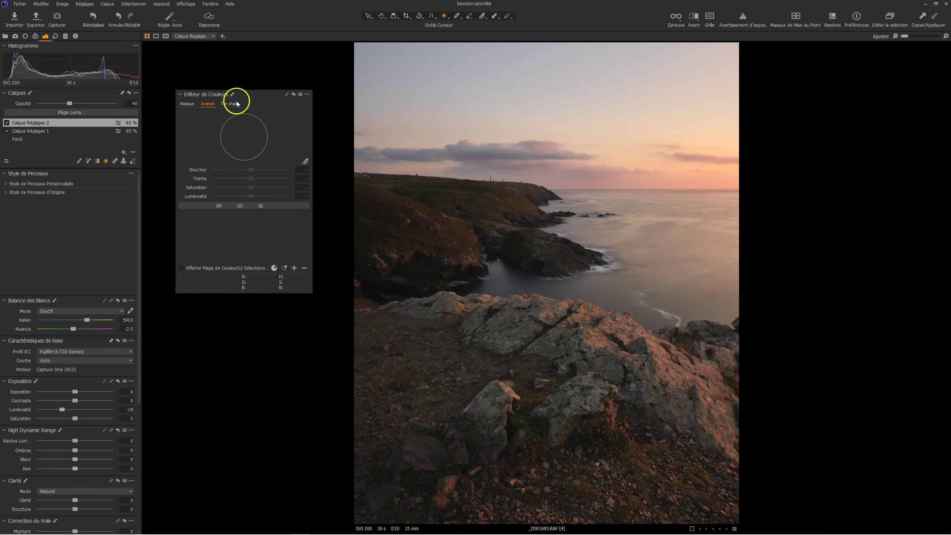
pyautogui.click(36, 36)
pyautogui.moveTo(259, 98); pyautogui.dragTo(95, 301)
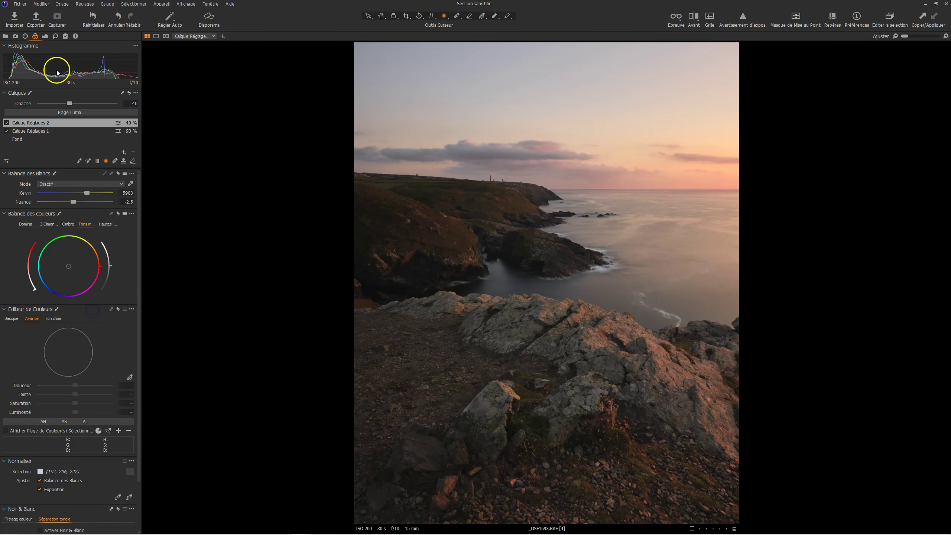
pyautogui.click(46, 36)
pyautogui.click(676, 15)
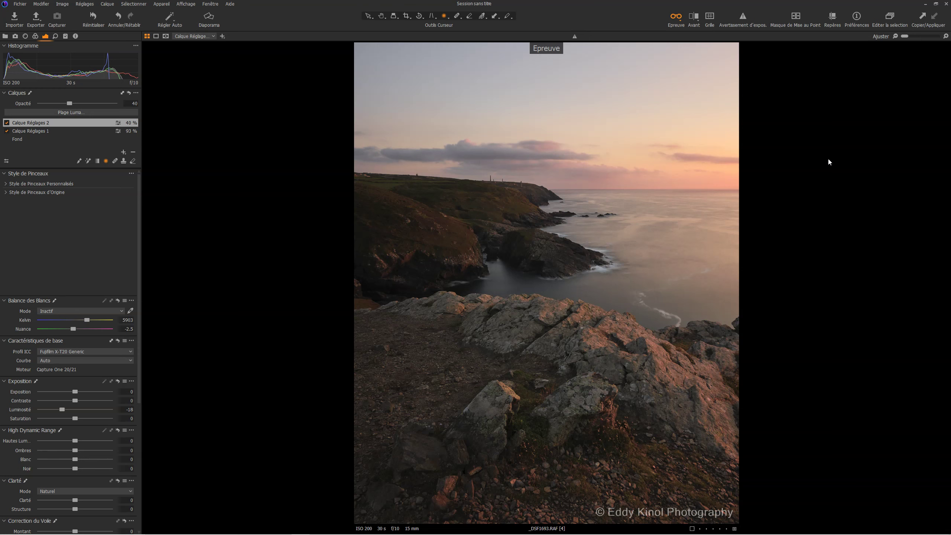
# Toggle the watermarked proof preview off and on to compare, leaving it off.
pyautogui.click(675, 17)
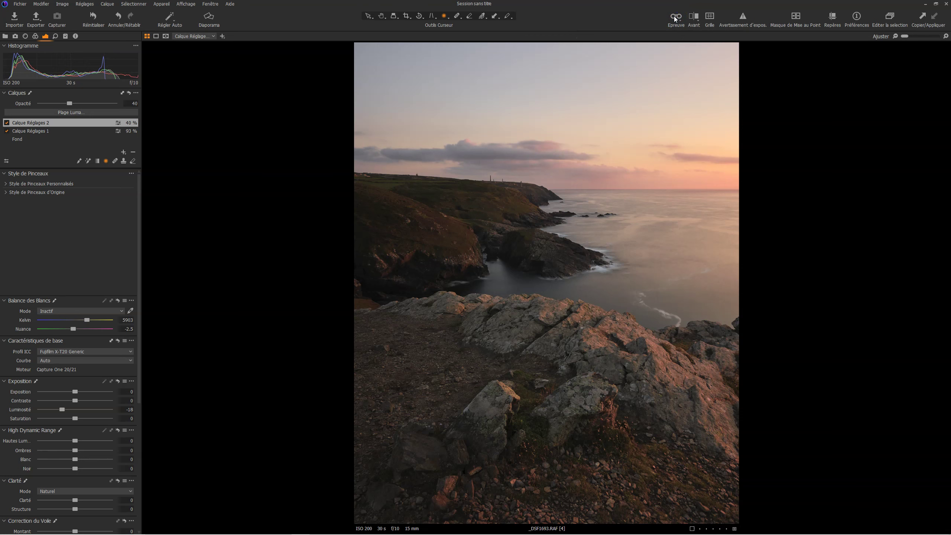
pyautogui.click(675, 17)
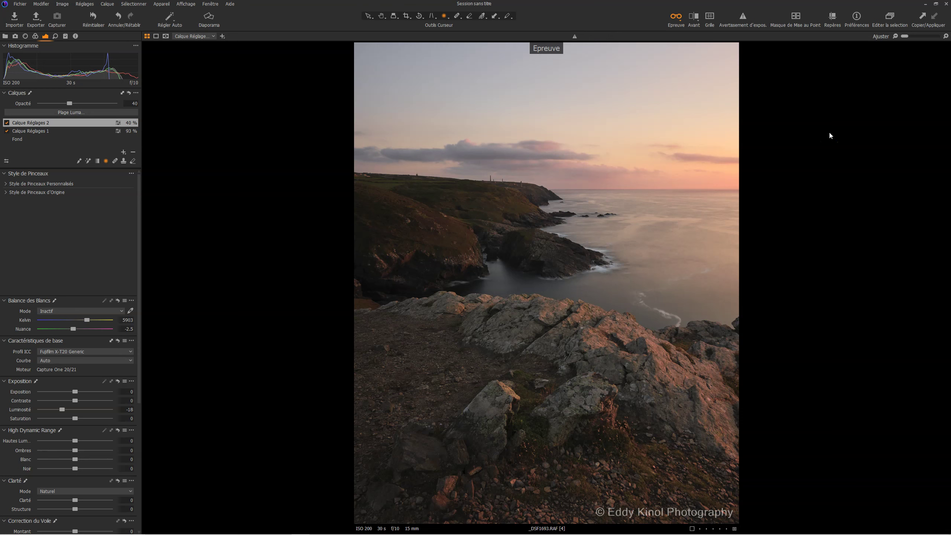
pyautogui.click(675, 17)
pyautogui.moveTo(490, 51)
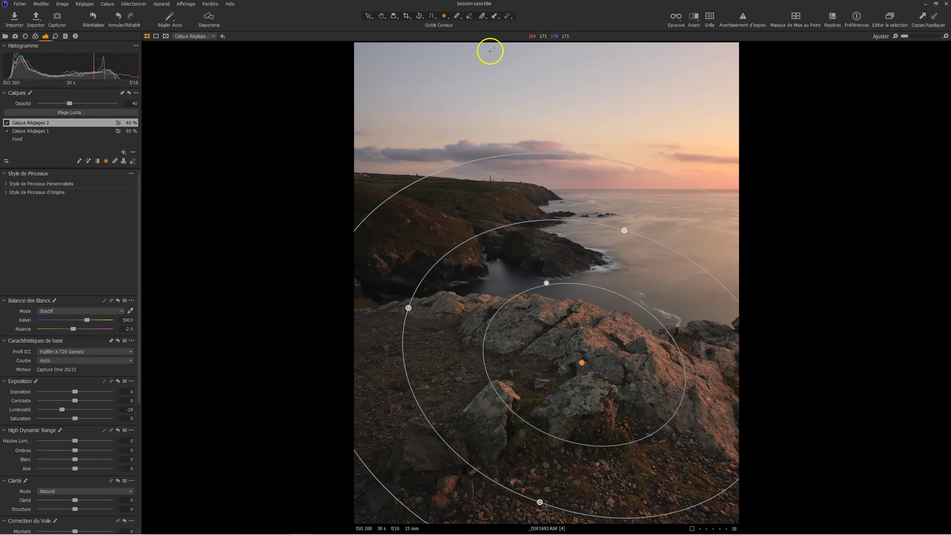
# Open Export Images showing the JPEG 2048px for web use preset and watermarked preview.
pyautogui.click(36, 17)
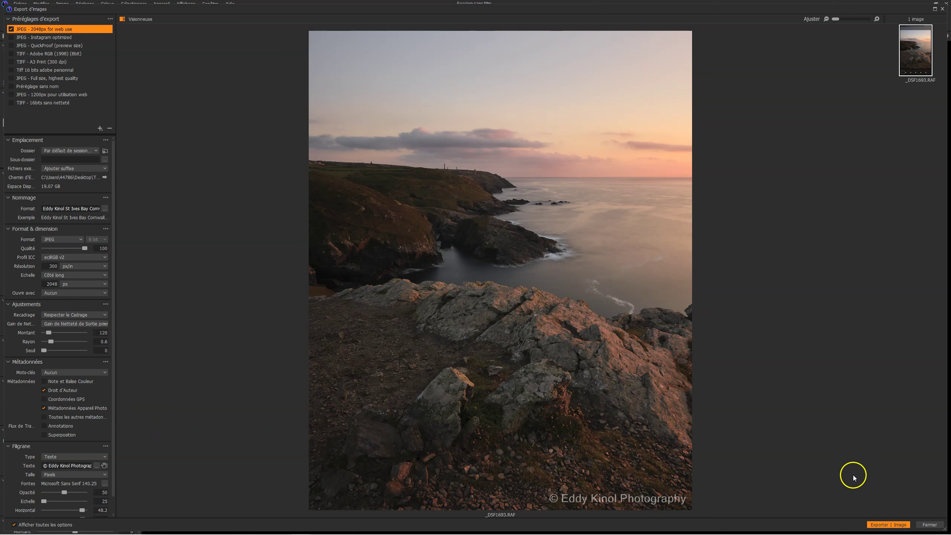
# Close the Export Images window without exporting anything.
pyautogui.click(931, 525)
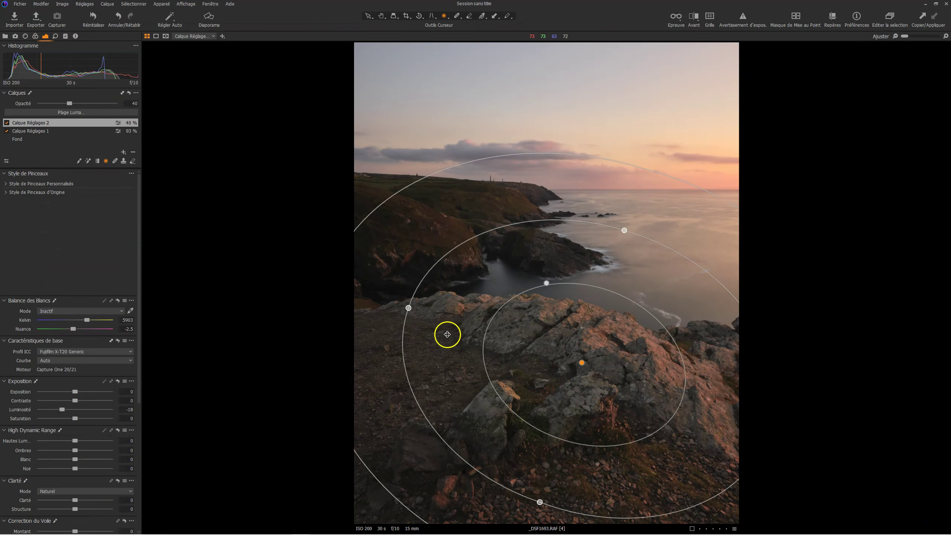
pyautogui.click(676, 21)
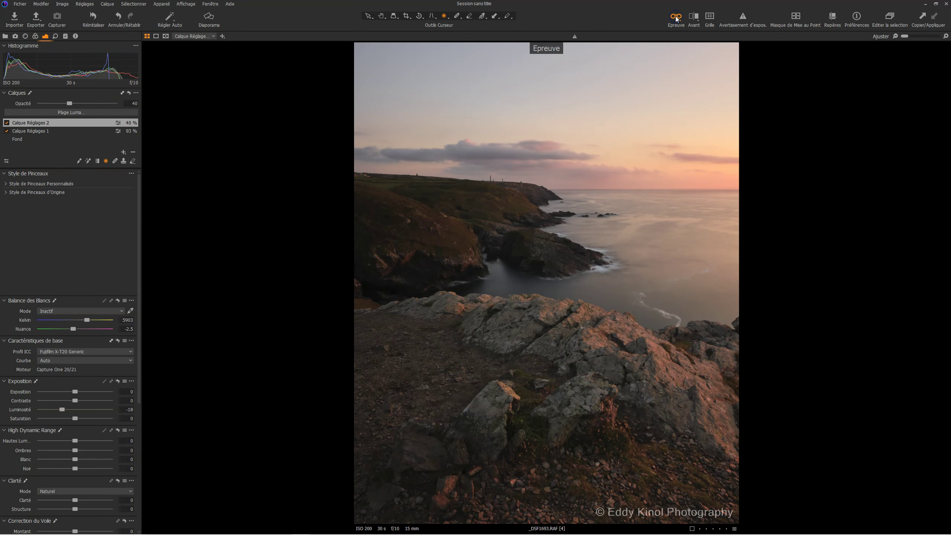
pyautogui.click(207, 17)
pyautogui.click(457, 511)
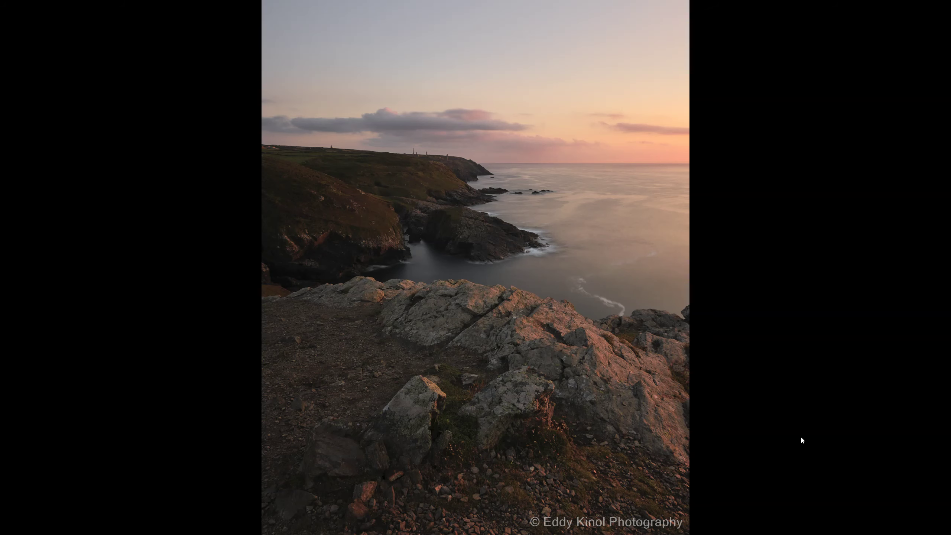
pyautogui.press('Escape')
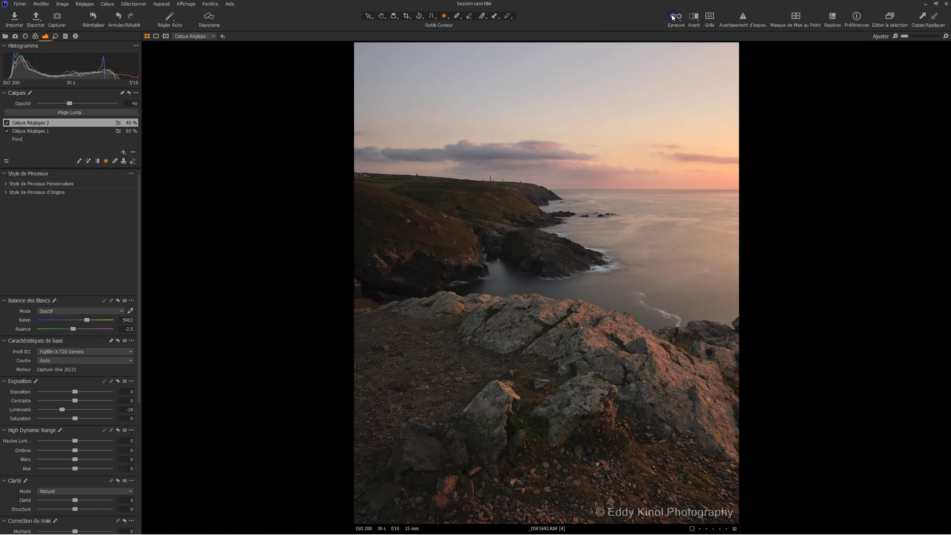
pyautogui.click(673, 17)
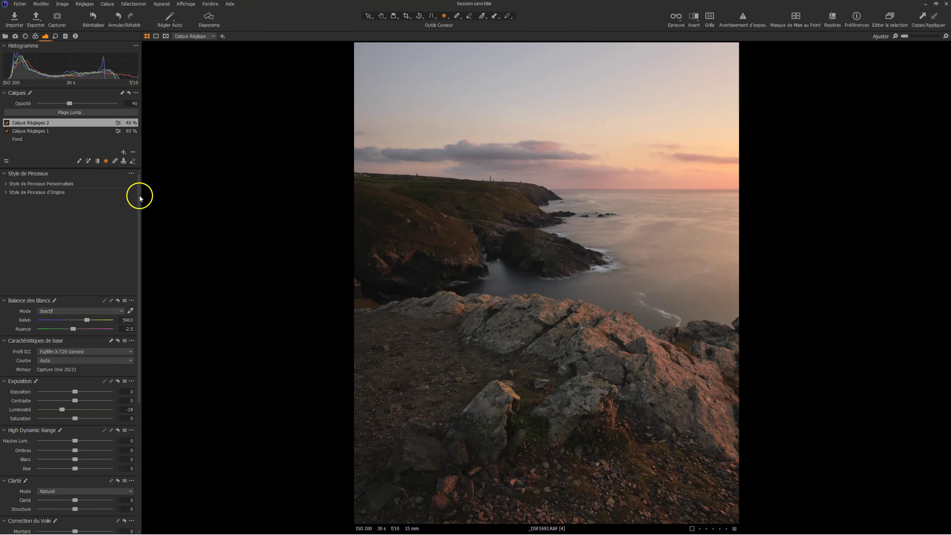
# Create a Burn (darken) layer from Light & Contrast brush styles and darken the central rocks.
pyautogui.click(34, 192)
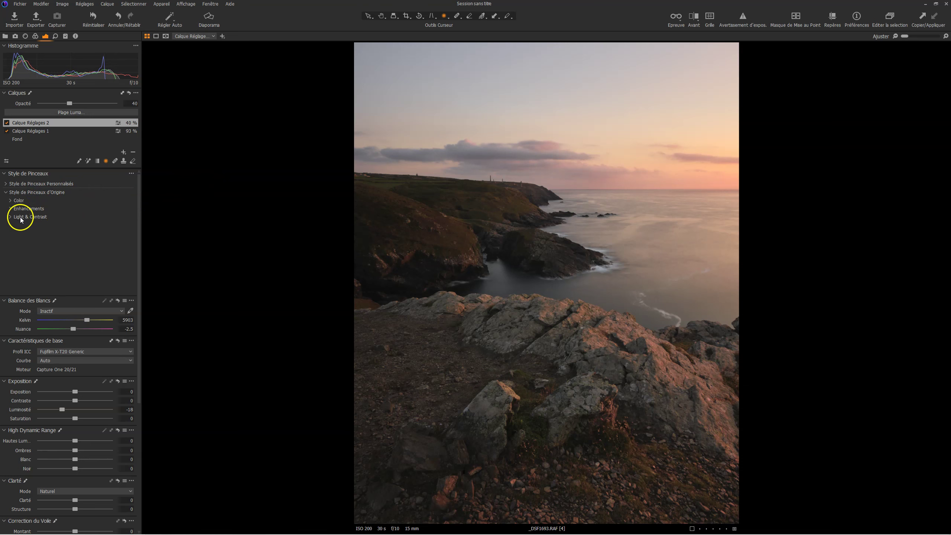
pyautogui.click(23, 217)
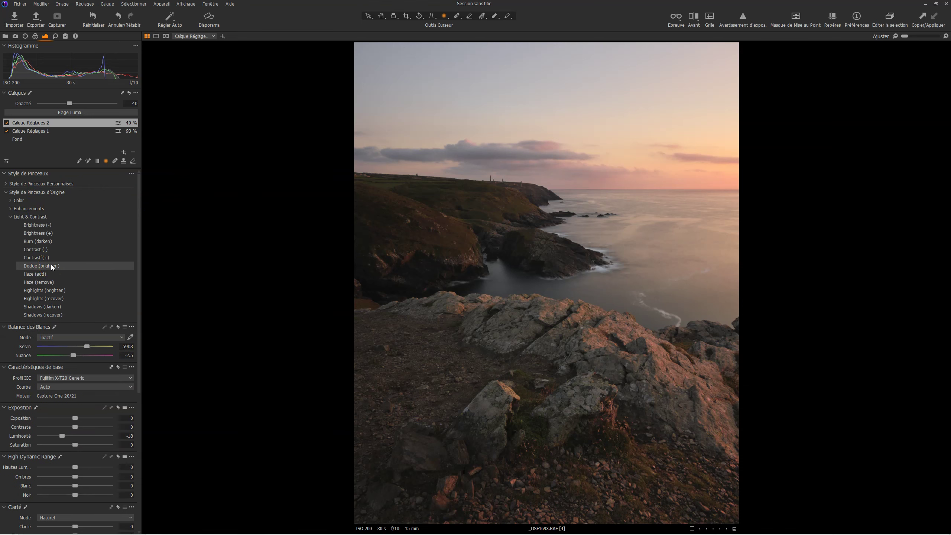
pyautogui.click(37, 241)
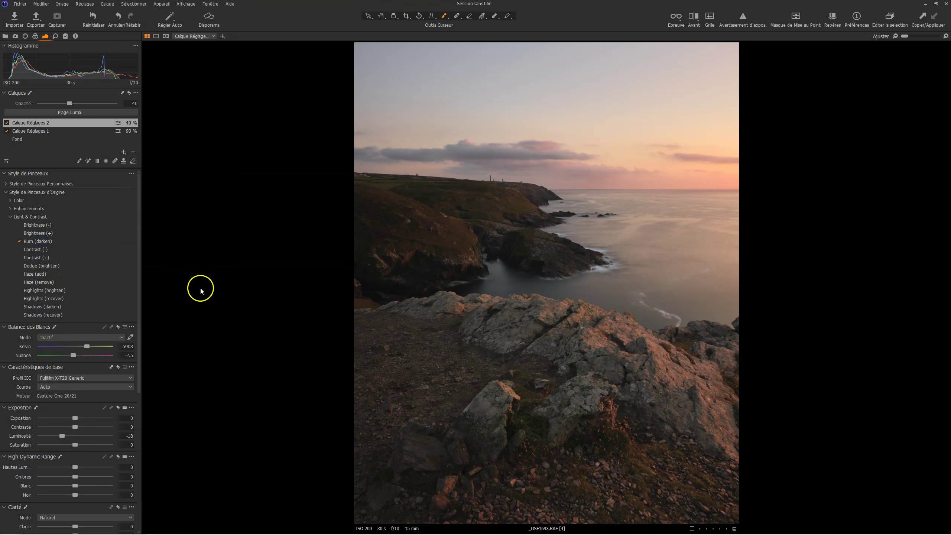
pyautogui.click(529, 345)
pyautogui.moveTo(528, 346); pyautogui.dragTo(453, 325)
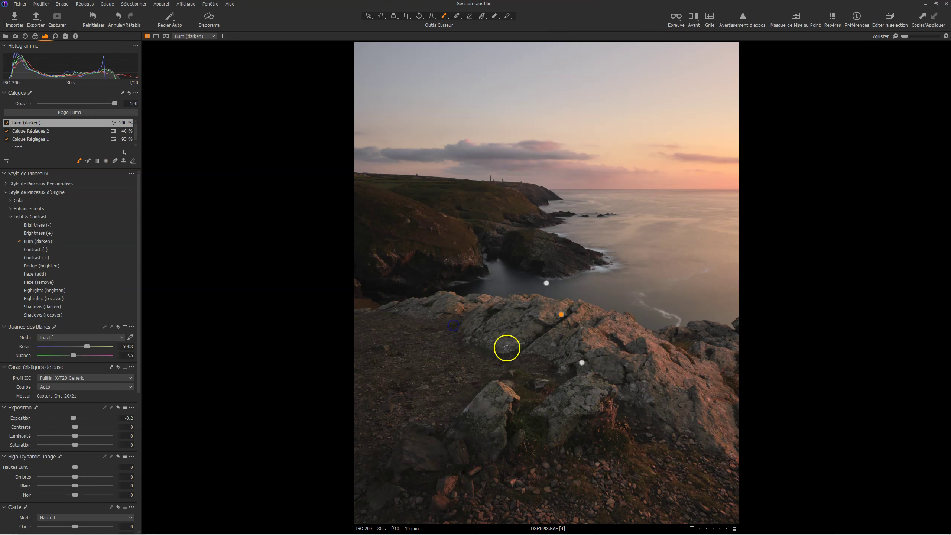
pyautogui.moveTo(515, 352); pyautogui.dragTo(454, 323)
# Burn-darken more rocks on the right, across the middle and at lower left.
pyautogui.moveTo(647, 371)
pyautogui.mouseDown()
pyautogui.moveTo(595, 329)
pyautogui.moveTo(626, 397)
pyautogui.mouseUp()
pyautogui.moveTo(654, 359)
pyautogui.mouseDown()
pyautogui.moveTo(651, 349)
pyautogui.moveTo(699, 387)
pyautogui.moveTo(714, 382)
pyautogui.mouseUp()
pyautogui.click(637, 411)
pyautogui.moveTo(535, 401); pyautogui.dragTo(560, 387)
pyautogui.moveTo(479, 403); pyautogui.dragTo(465, 406)
pyautogui.moveTo(409, 443); pyautogui.dragTo(440, 442)
pyautogui.moveTo(397, 470); pyautogui.dragTo(425, 476)
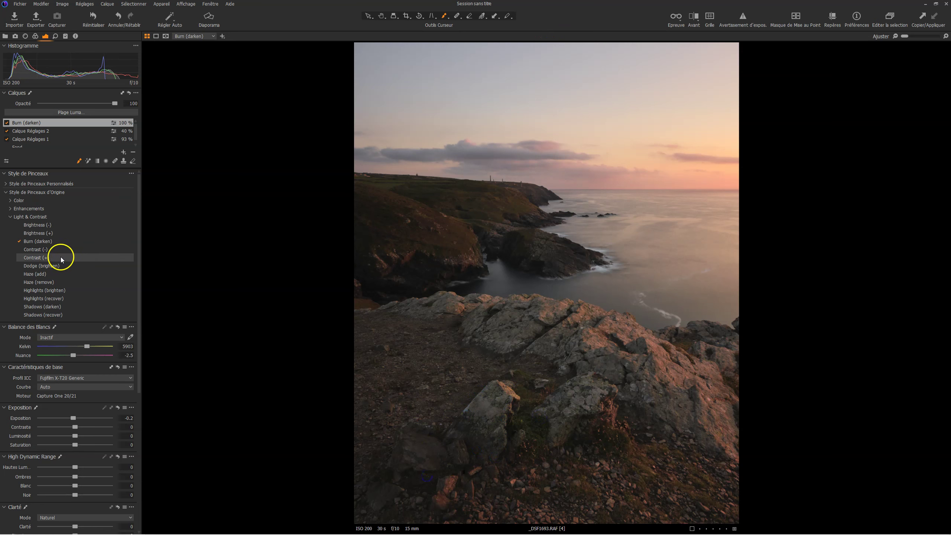
# Create a Dodge (brighten) layer and paint brightening across the upper, lower and right rocks.
pyautogui.click(43, 267)
pyautogui.moveTo(510, 323); pyautogui.dragTo(672, 373)
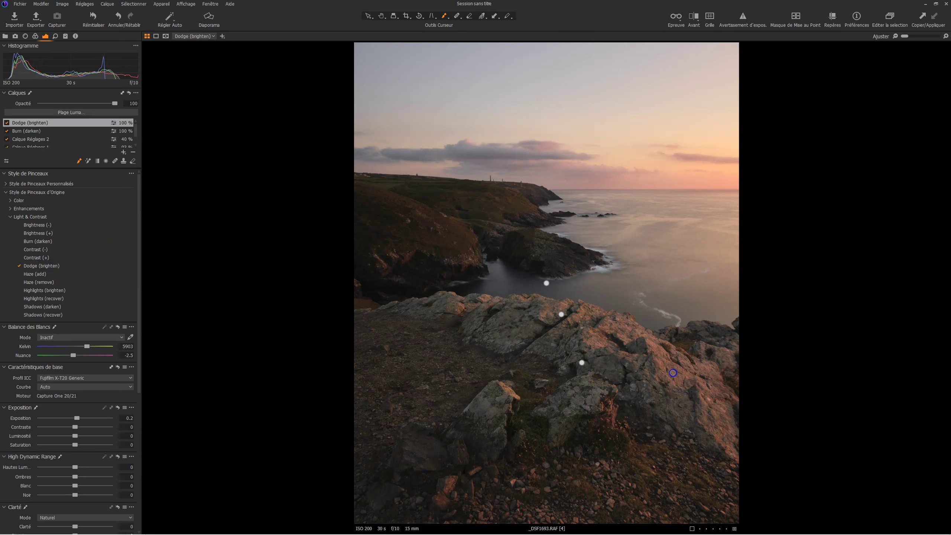
pyautogui.click(621, 330)
pyautogui.click(593, 314)
pyautogui.click(538, 310)
pyautogui.click(474, 309)
pyautogui.click(513, 400)
pyautogui.click(534, 411)
pyautogui.click(601, 386)
pyautogui.click(600, 393)
# Toggle the Dodge layer off and on to judge it, then select the Burn layer.
pyautogui.click(6, 123)
pyautogui.click(7, 123)
pyautogui.click(6, 123)
pyautogui.click(28, 131)
# Lower the Burn (darken) layer opacity to 49 and the Dodge (brighten) layer to about 77.
pyautogui.click(113, 104)
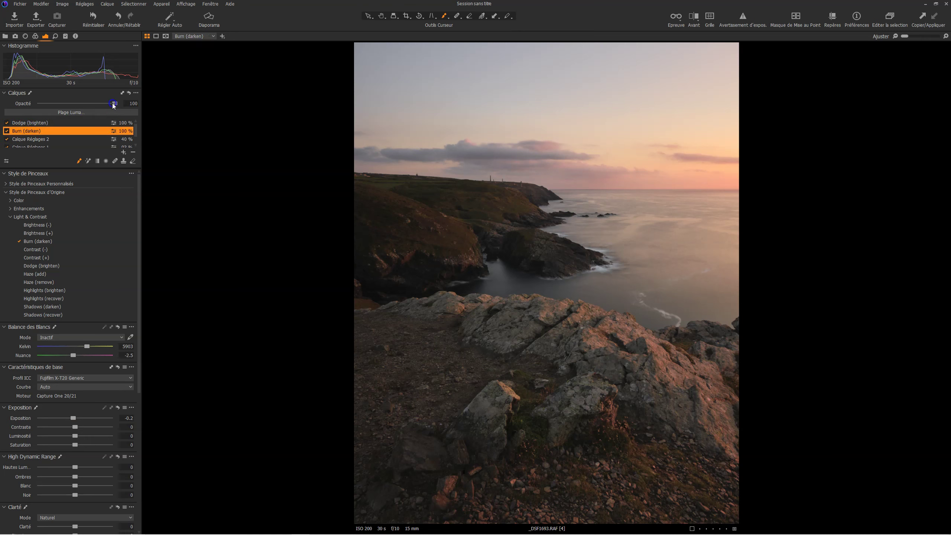
pyautogui.moveTo(110, 109)
pyautogui.mouseDown()
pyautogui.moveTo(58, 110)
pyautogui.moveTo(74, 106)
pyautogui.mouseUp()
pyautogui.click(31, 123)
pyautogui.click(114, 105)
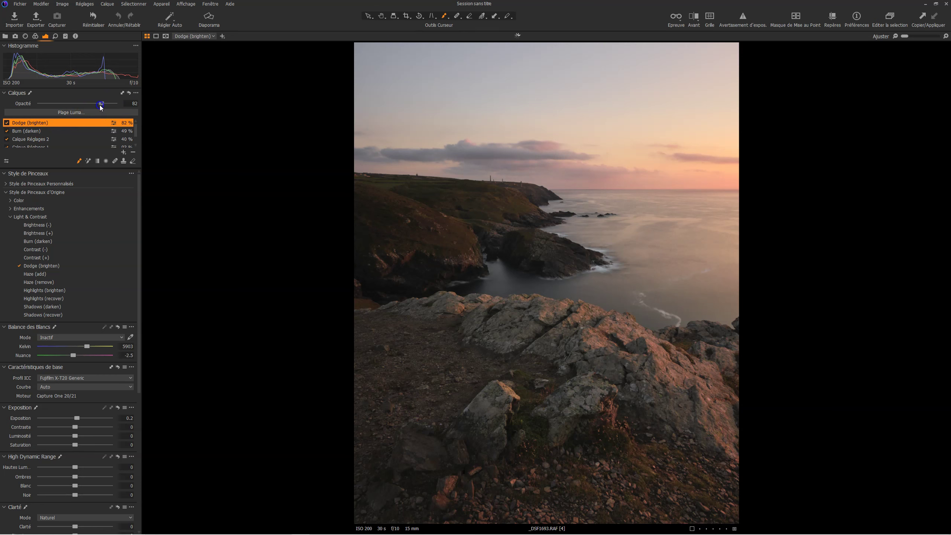
pyautogui.moveTo(99, 106); pyautogui.dragTo(96, 107)
# Brush more dodge brightening over the dark cliff and the water.
pyautogui.click(541, 260)
pyautogui.click(434, 254)
pyautogui.click(503, 234)
pyautogui.click(634, 302)
pyautogui.scroll(-2, 44, 137)
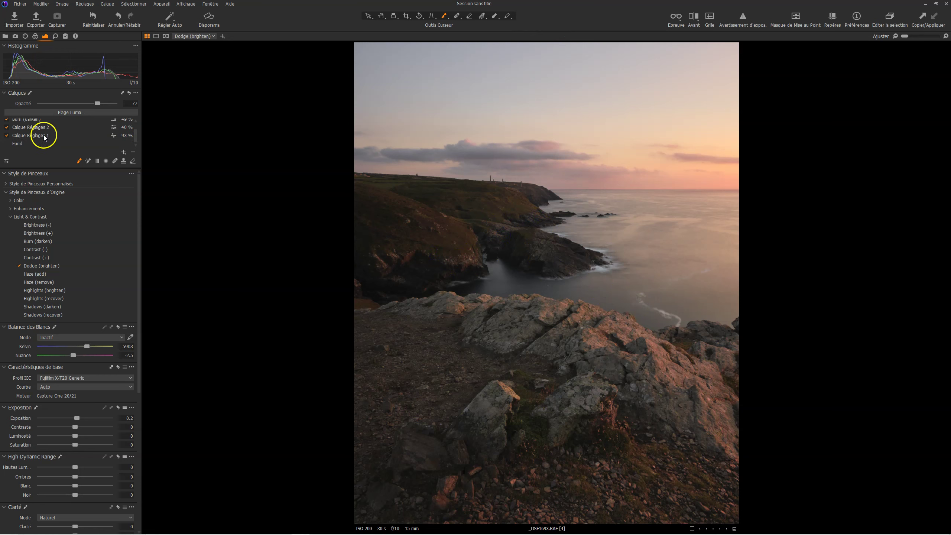
pyautogui.scroll(2, 44, 139)
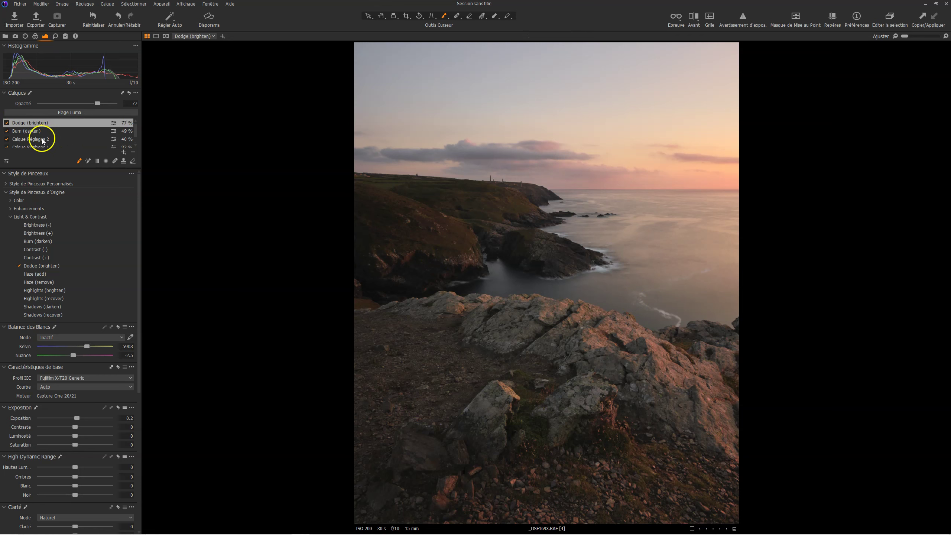
pyautogui.click(42, 140)
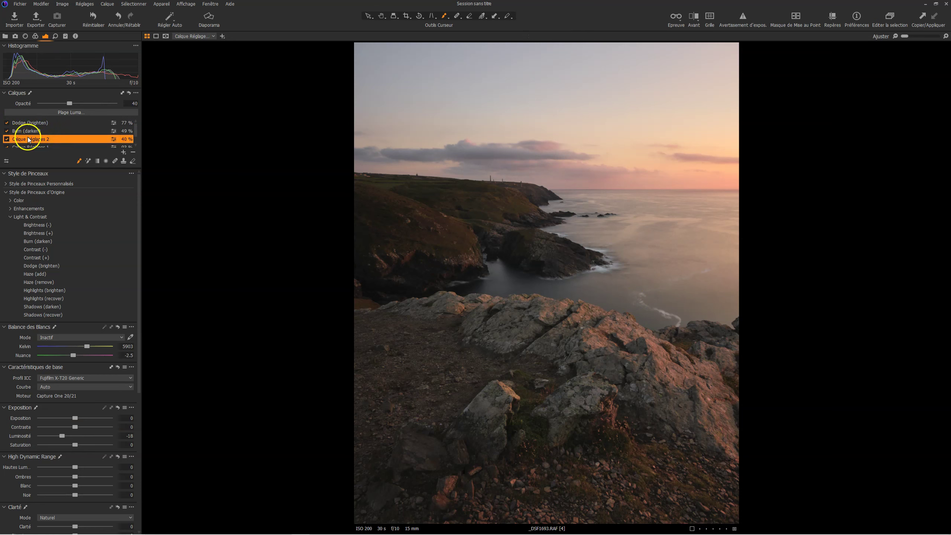
pyautogui.scroll(-1, 43, 140)
pyautogui.click(42, 136)
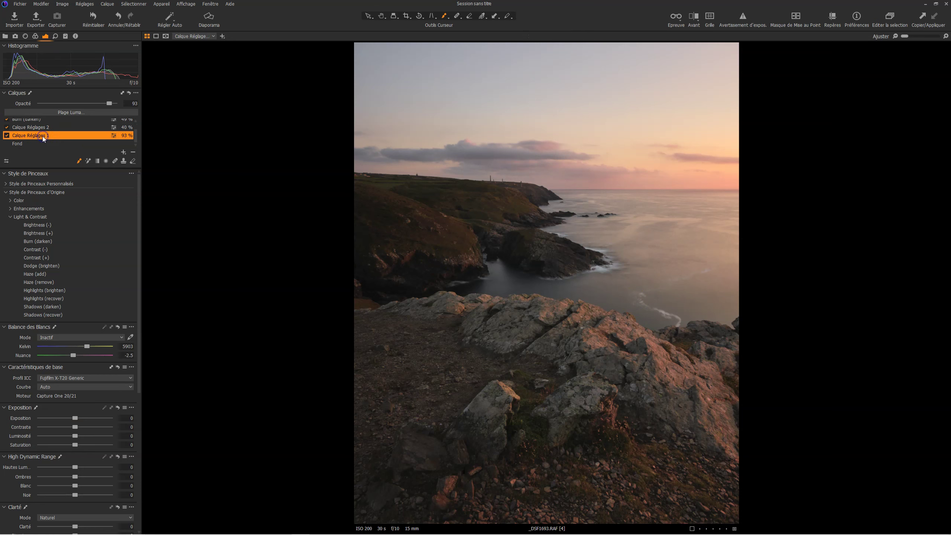
pyautogui.click(41, 127)
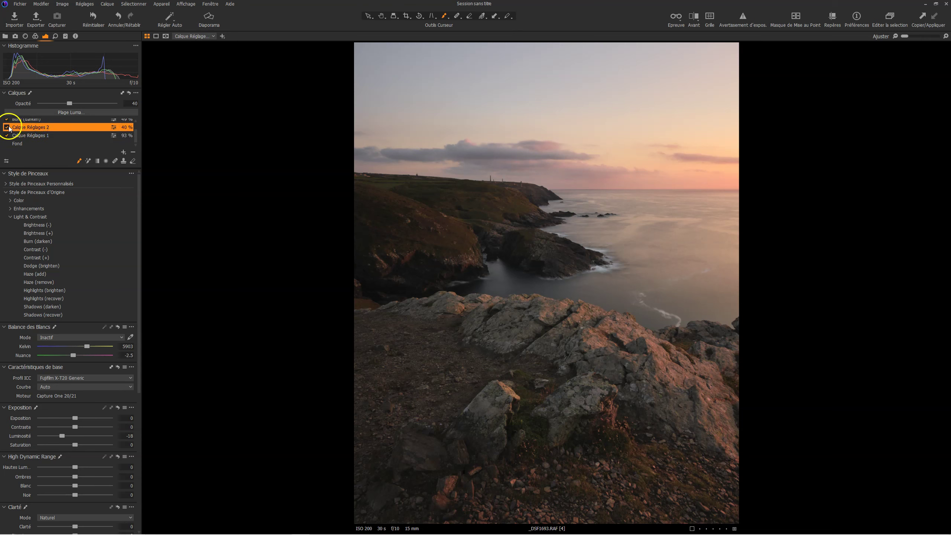
pyautogui.click(7, 127)
pyautogui.click(7, 127)
pyautogui.click(7, 127)
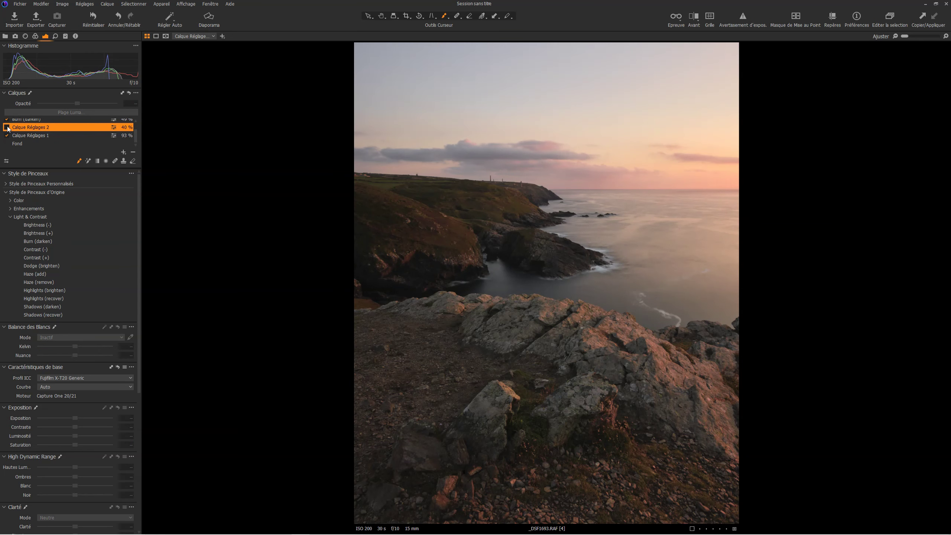
pyautogui.click(7, 127)
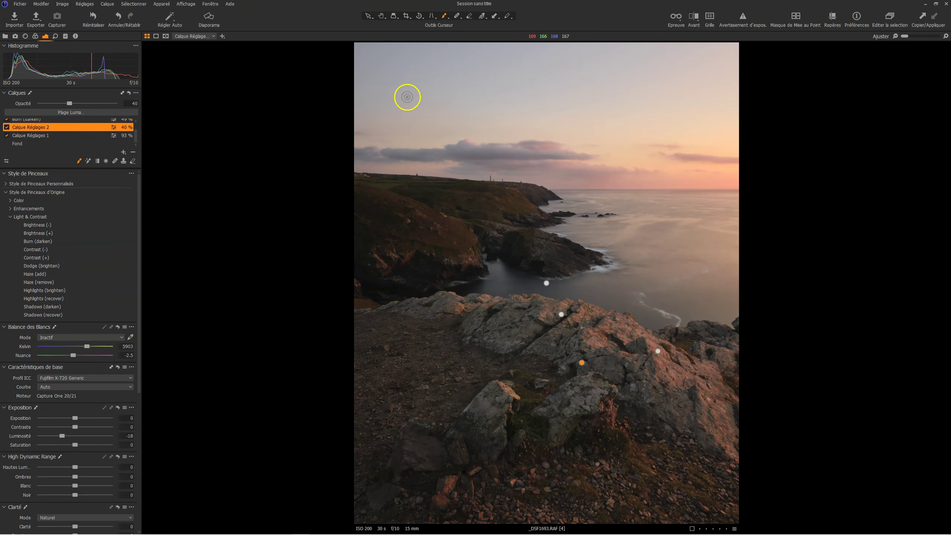
# Turn on the watermarked Epreuve proof, then play, pause and exit a full-screen Diaporama slideshow.
pyautogui.click(676, 19)
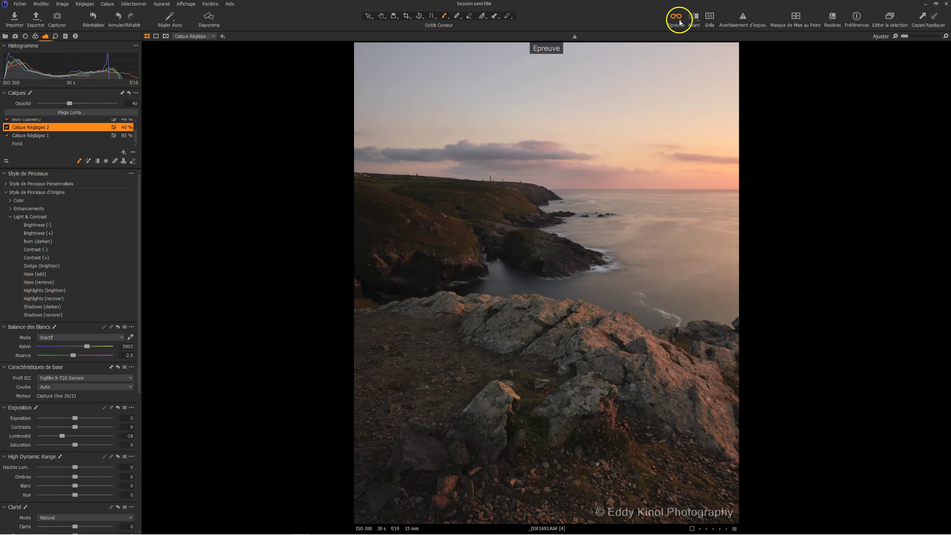
pyautogui.click(209, 18)
pyautogui.click(457, 512)
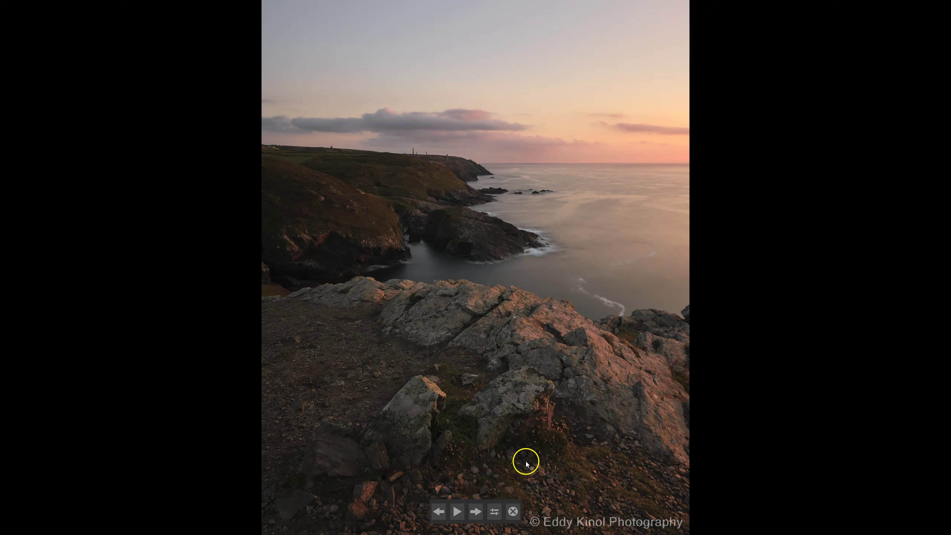
pyautogui.click(513, 511)
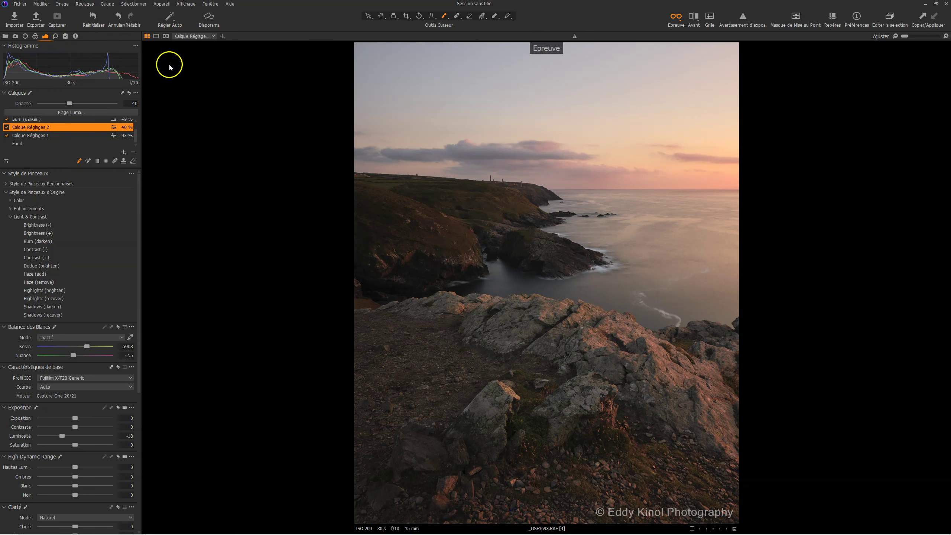
# Show the Details tools and switch off the Epreuve proof so the watermark disappears.
pyautogui.click(55, 36)
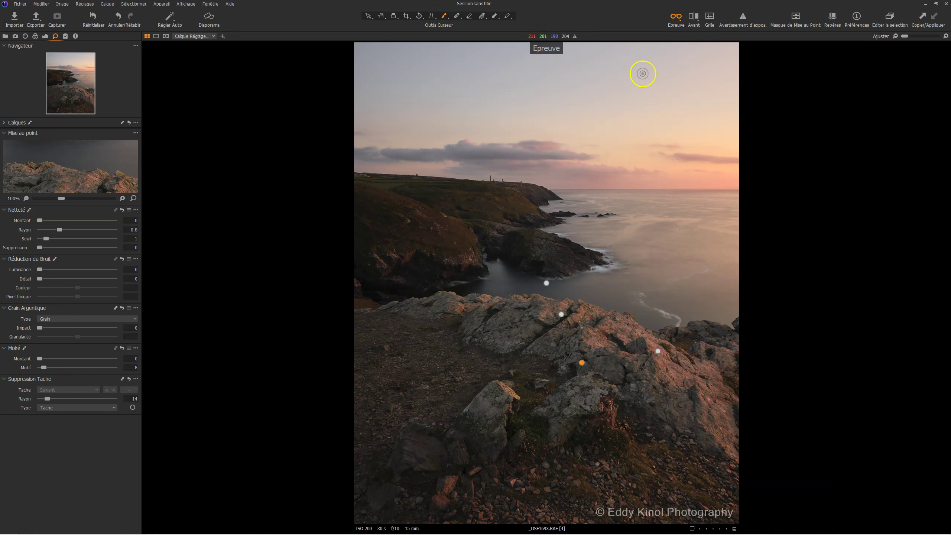
pyautogui.click(677, 21)
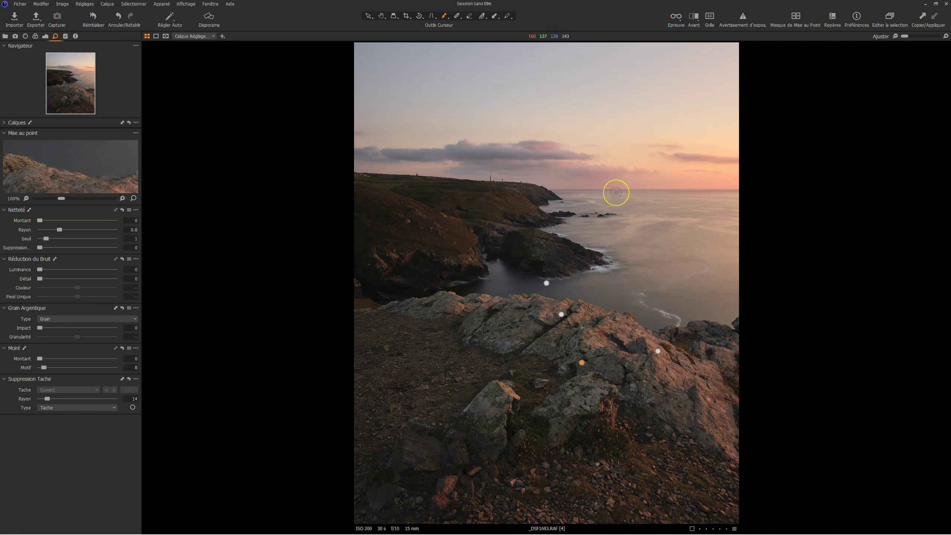
pyautogui.click(675, 18)
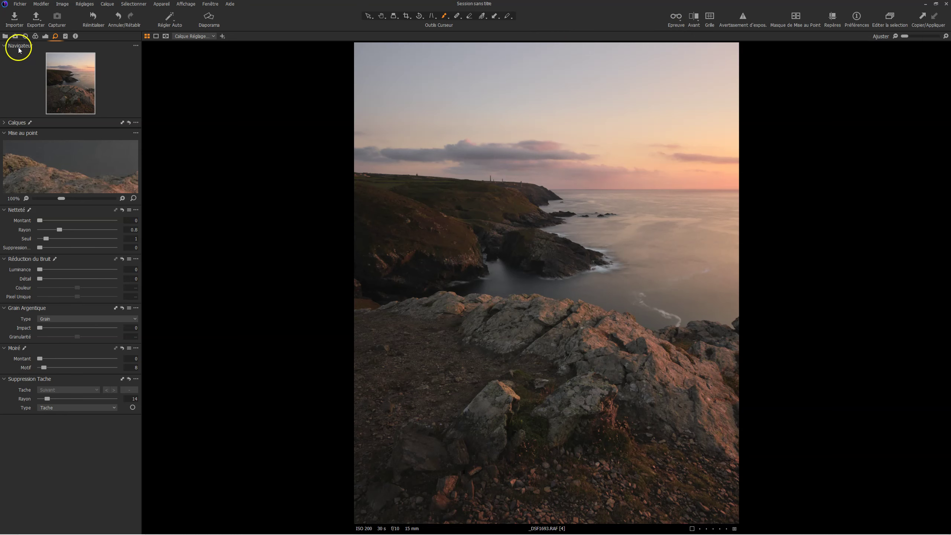
# Proof the photo with the TIFF - A3 Print (300 dpi) recipe.
pyautogui.click(677, 18)
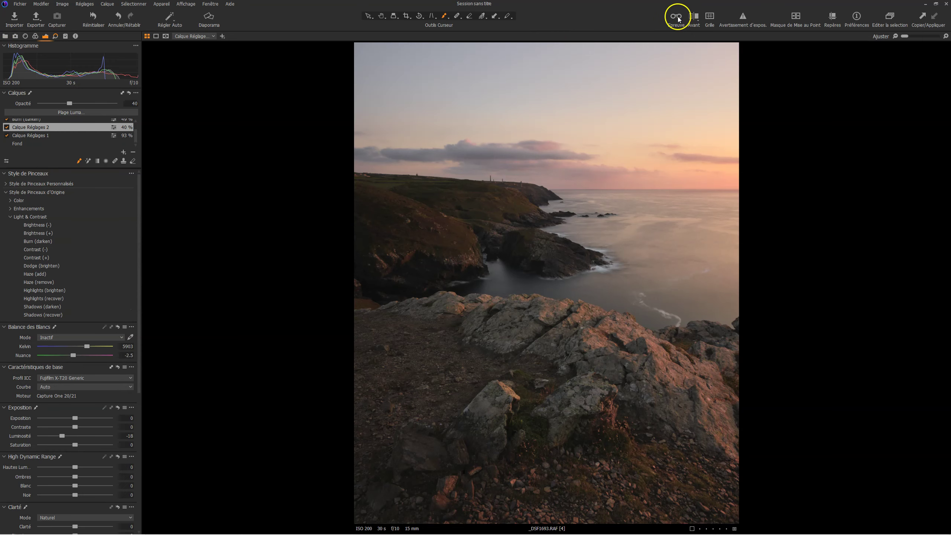
pyautogui.click(680, 21)
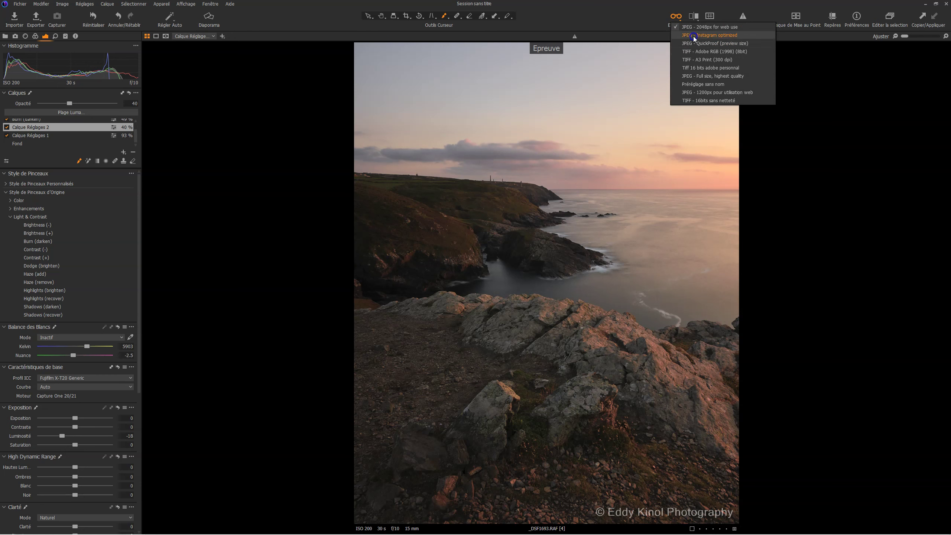
pyautogui.click(691, 61)
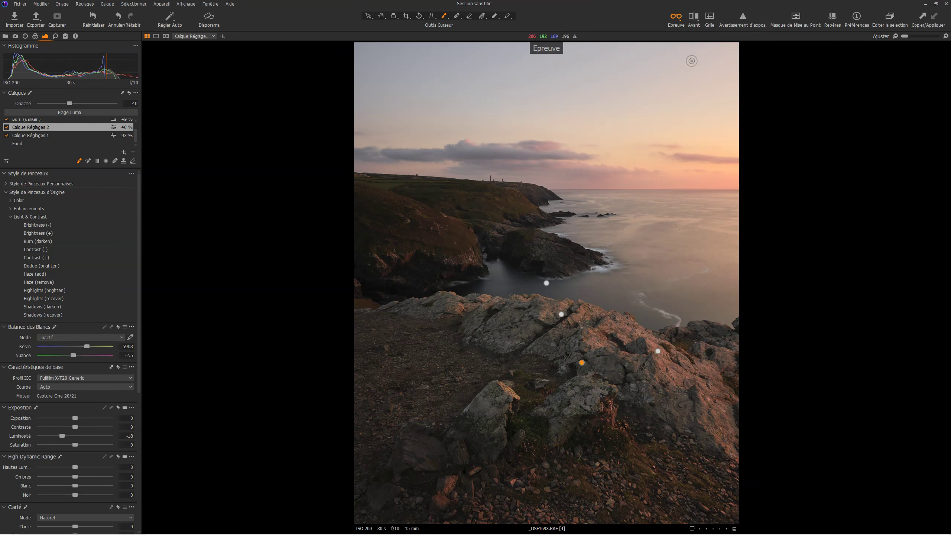
# Play the photo as a full-screen Diaporama slideshow, pause it, and exit with Esc.
pyautogui.click(218, 25)
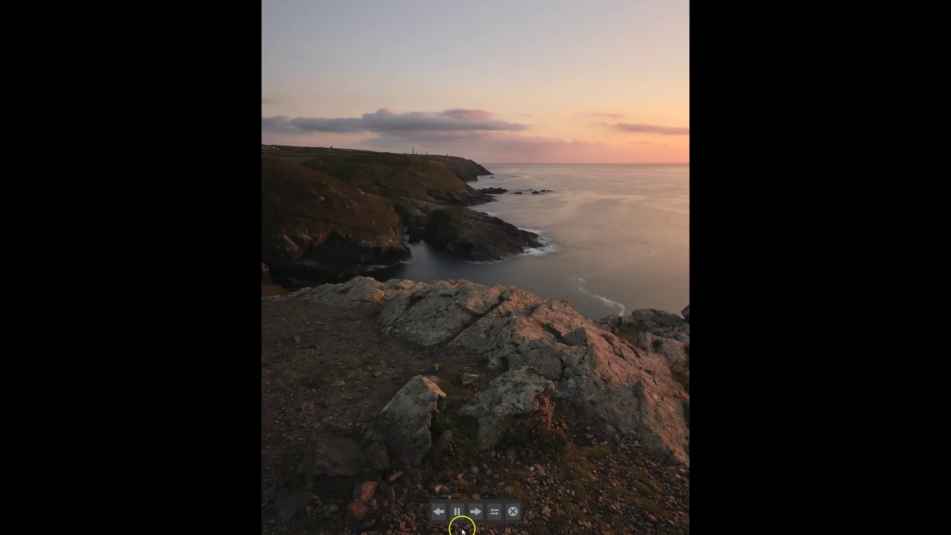
pyautogui.click(457, 512)
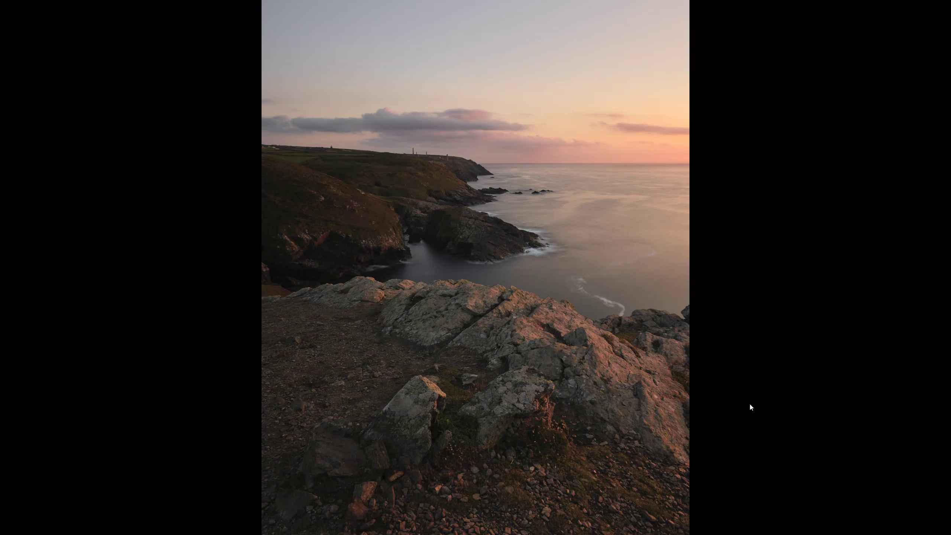
pyautogui.press('Escape')
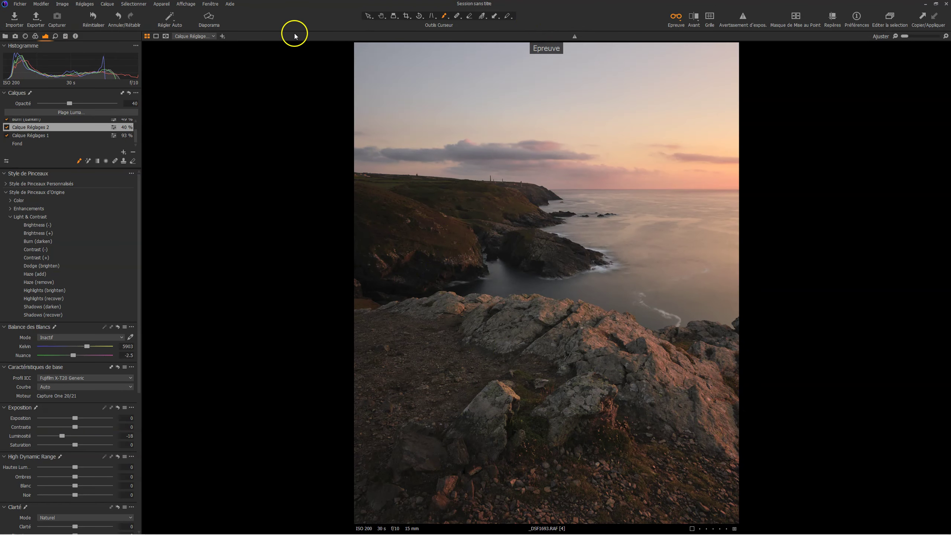
# Toggle Before with Y, enable Shift+Y split view, and move the divider so the edit fills most of the frame.
pyautogui.press('y')
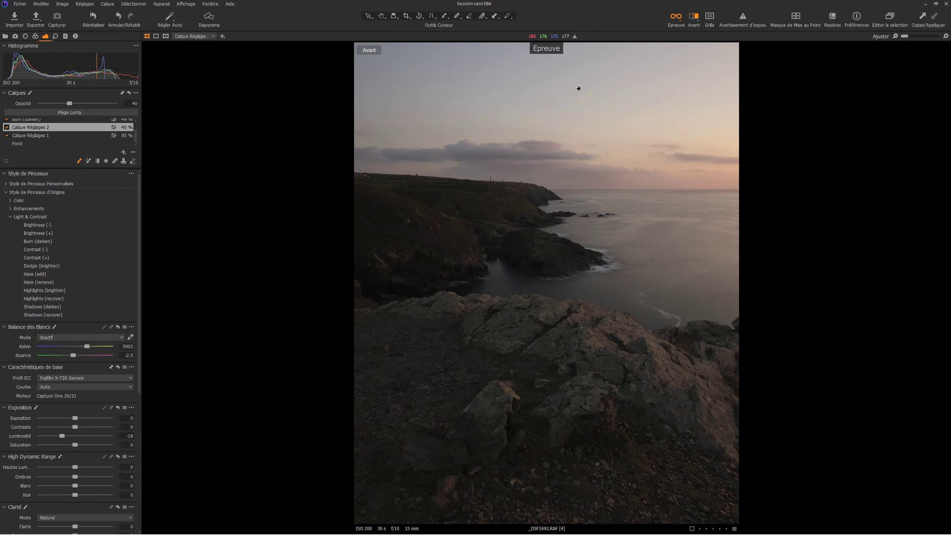
pyautogui.press('y')
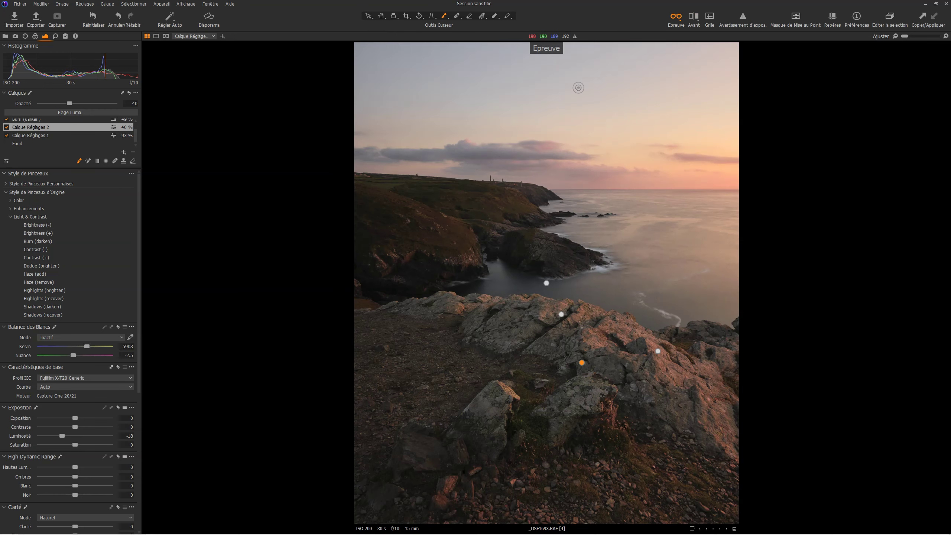
pyautogui.hotkey('shift', 'y')
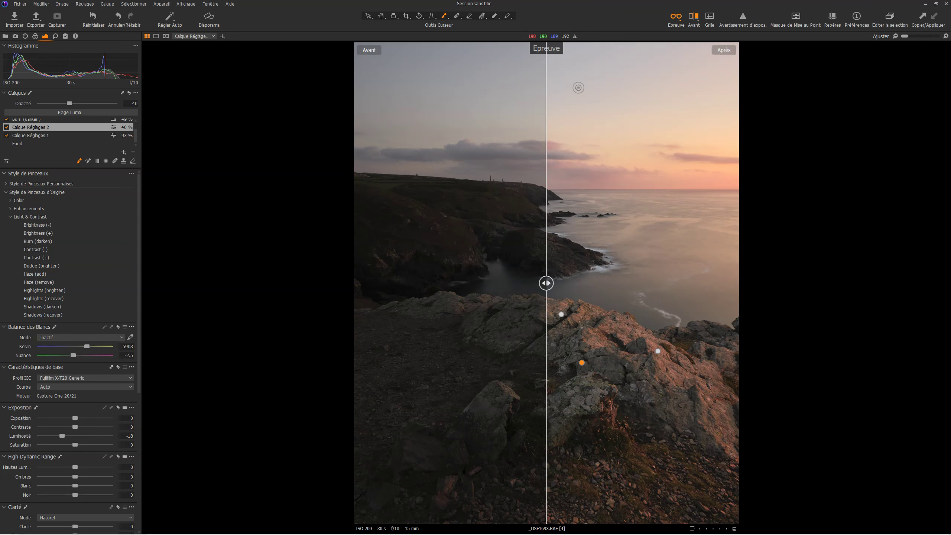
pyautogui.moveTo(546, 282)
pyautogui.mouseDown()
pyautogui.moveTo(744, 270)
pyautogui.moveTo(465, 321)
pyautogui.moveTo(727, 308)
pyautogui.moveTo(355, 278)
pyautogui.moveTo(701, 280)
pyautogui.moveTo(530, 279)
pyautogui.moveTo(705, 246)
pyautogui.moveTo(410, 242)
pyautogui.moveTo(677, 236)
pyautogui.moveTo(445, 237)
pyautogui.mouseUp()
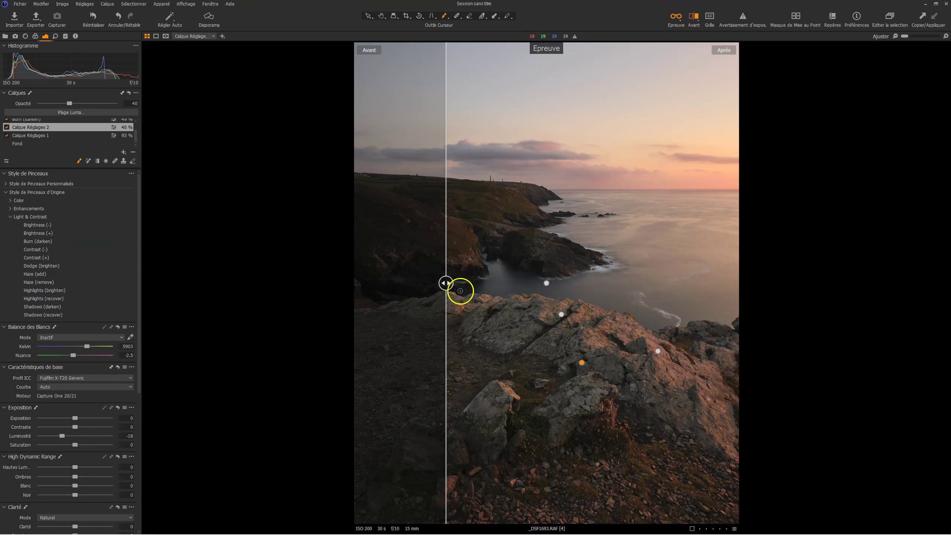
pyautogui.moveTo(446, 283)
pyautogui.mouseDown()
pyautogui.moveTo(372, 285)
pyautogui.moveTo(516, 283)
pyautogui.mouseUp()
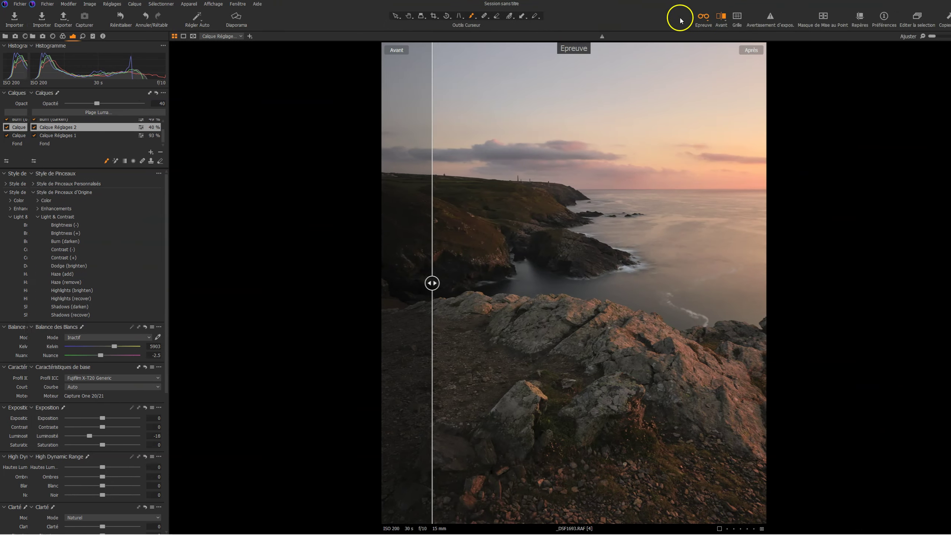
# Turn off the Avant (Before) split view to show the graded photo alone.
pyautogui.click(692, 17)
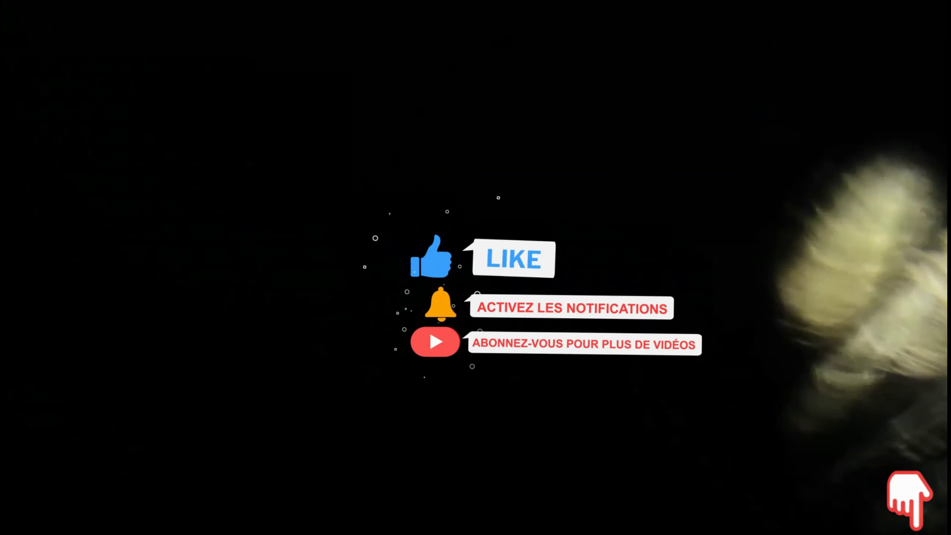
pyautogui.click(809, 135)
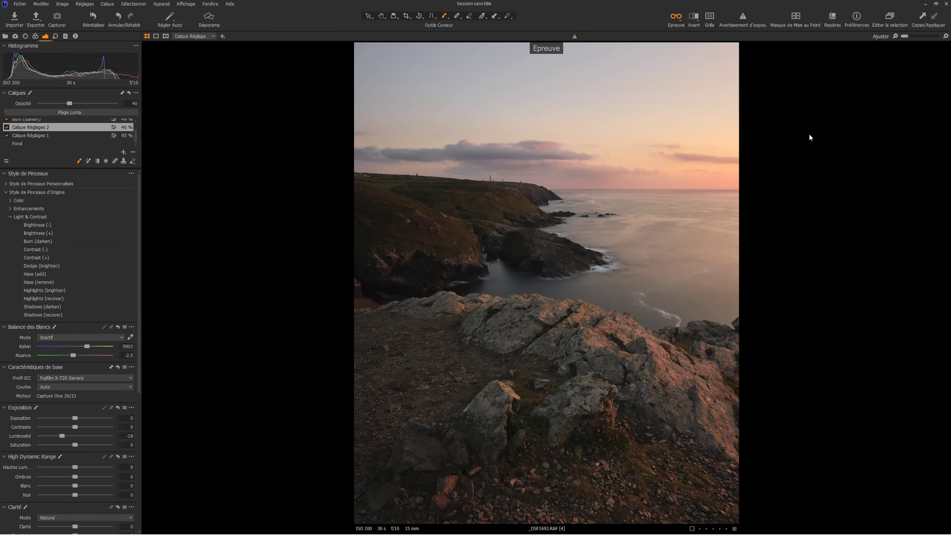